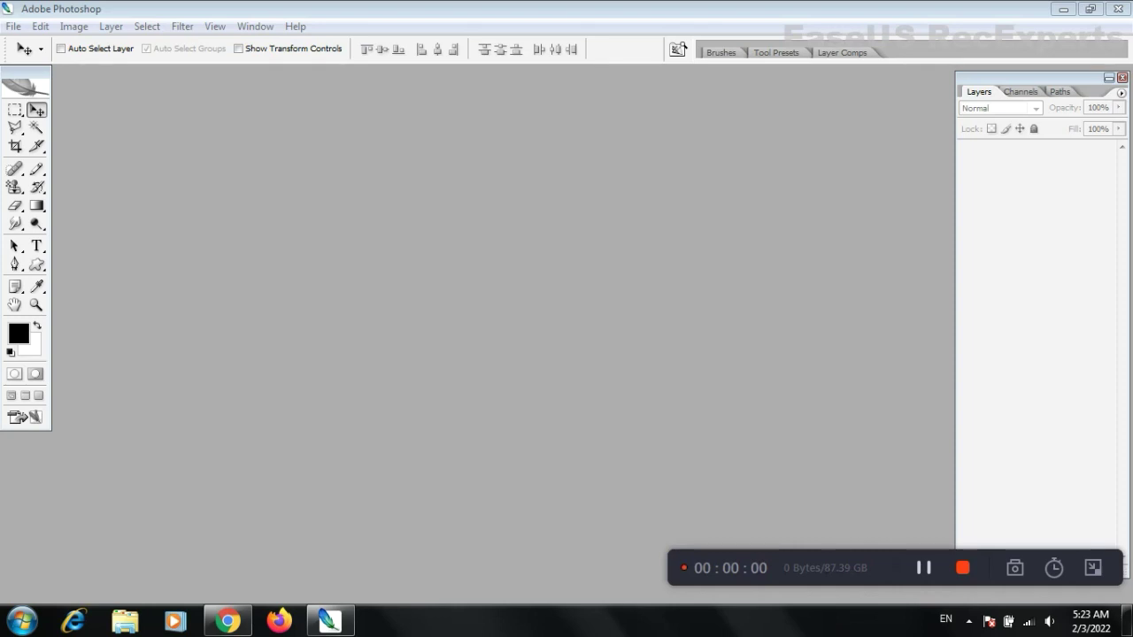
Step: Open the blue circuit image 01.jpg from the Desktop and fit it to the screen
key("ctrl+o")
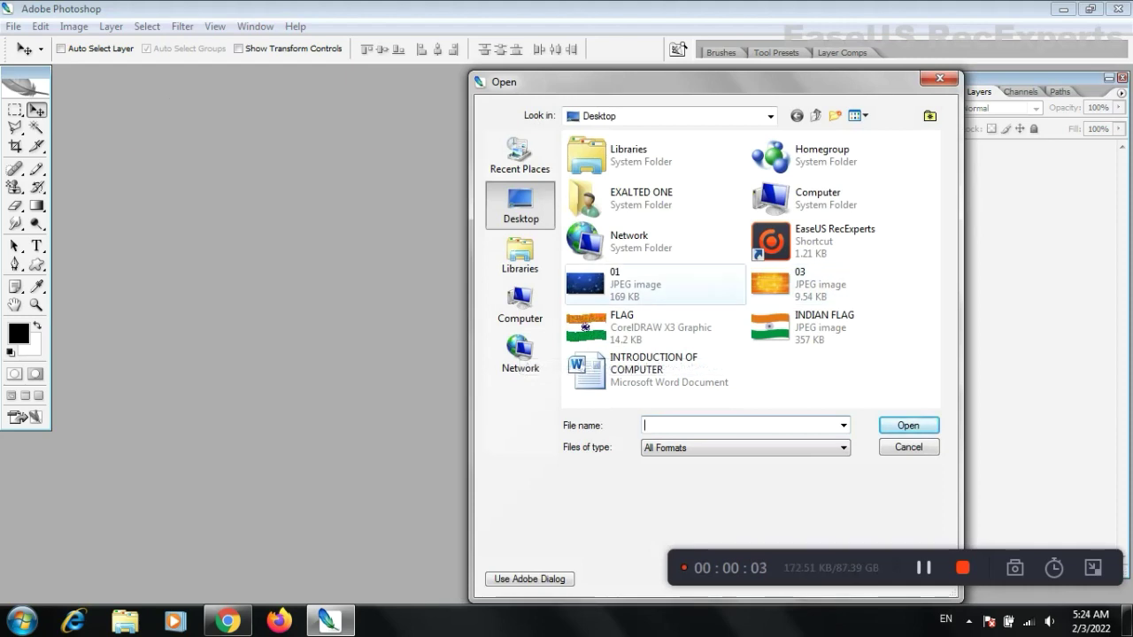
double_click(619, 283)
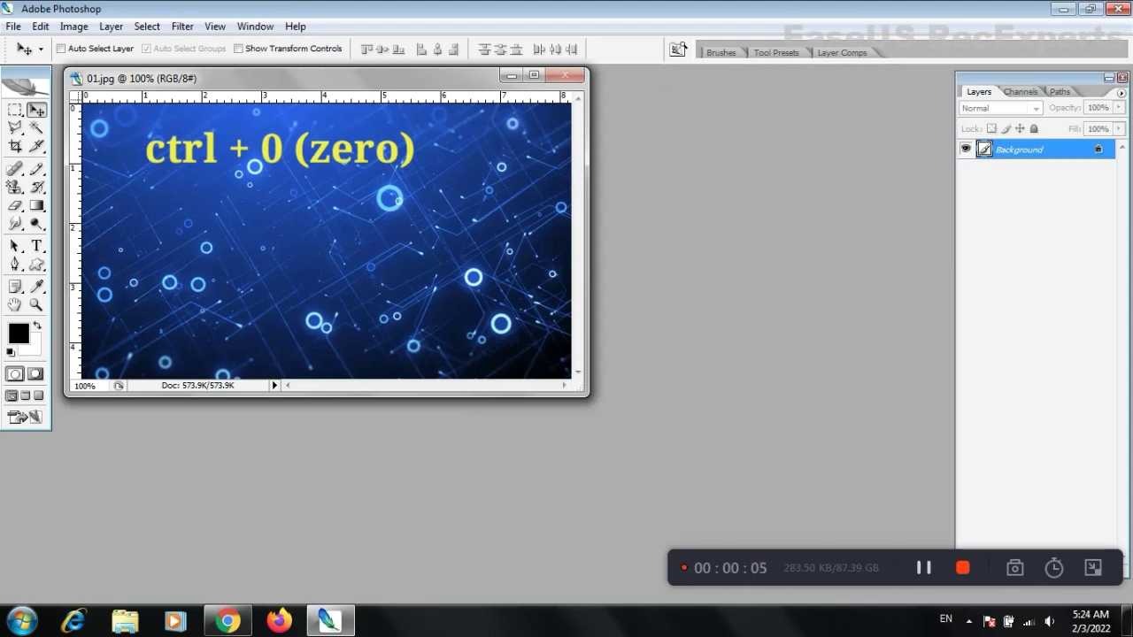
key("ctrl+0")
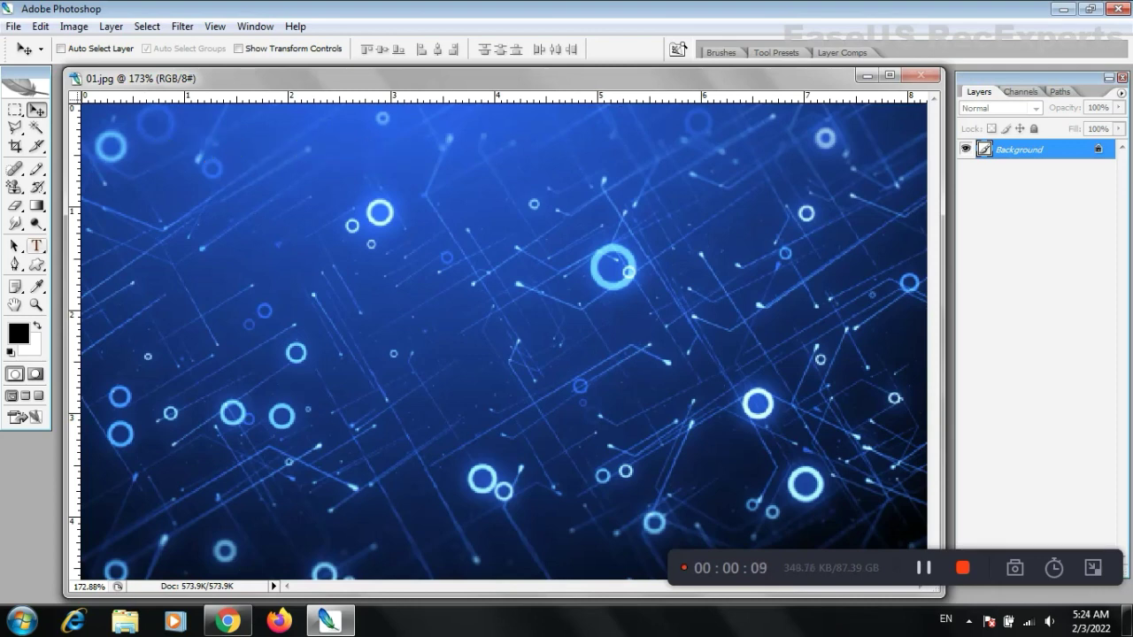
Step: Add black 60 pt text 'EXALTED ONE' left of centre on the image
left_click(37, 245)
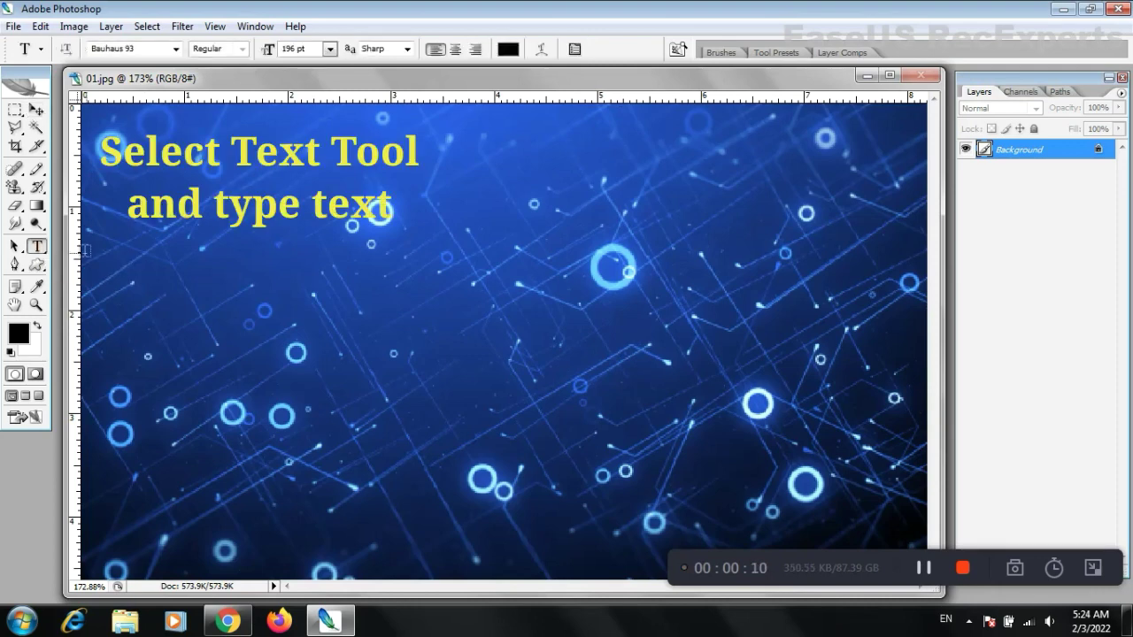
left_click(159, 321)
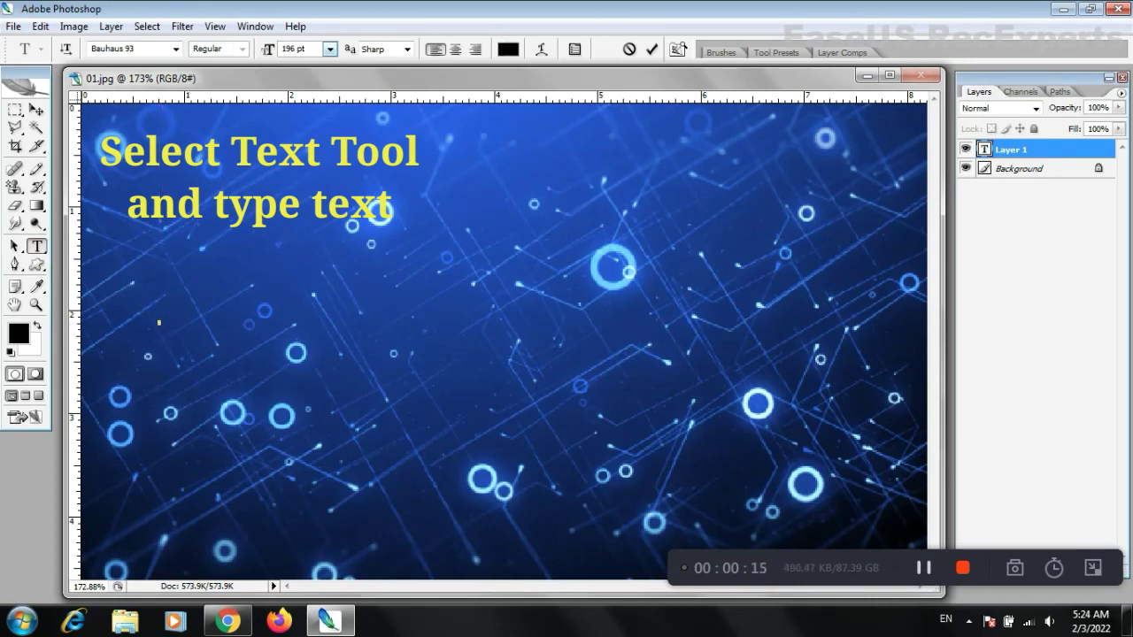
left_click(330, 48)
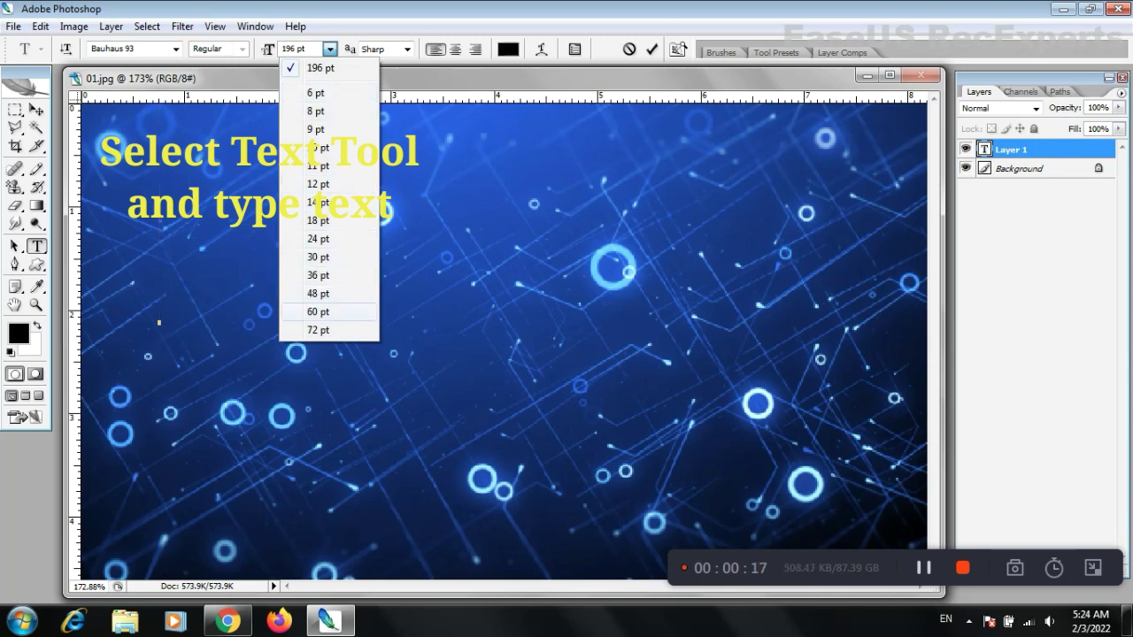
left_click(318, 311)
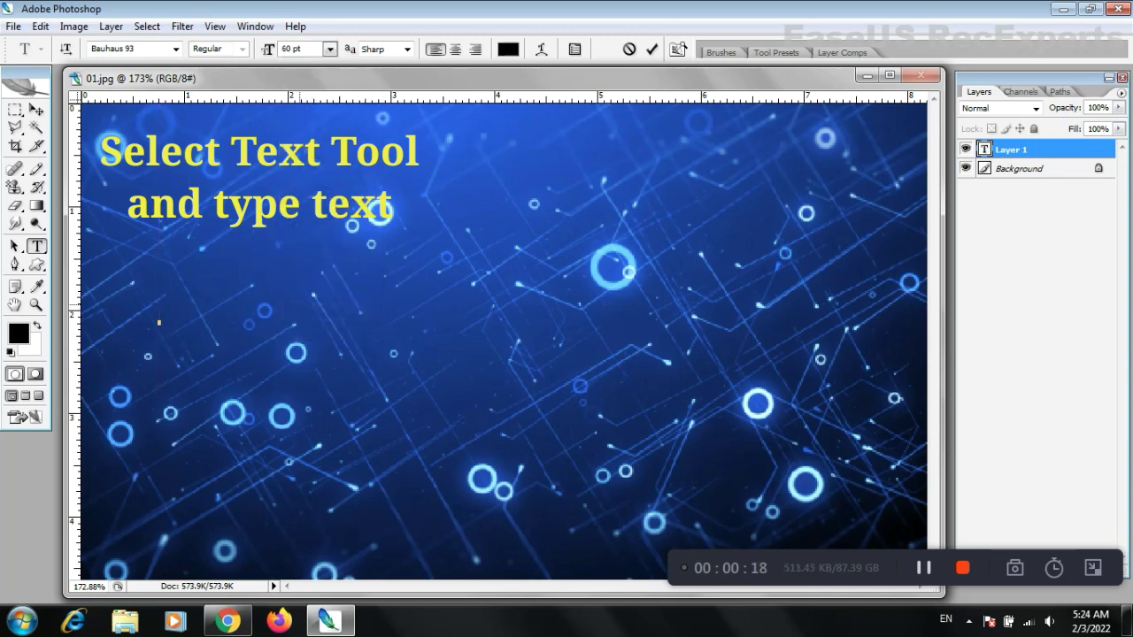
left_click(159, 323)
type("EX")
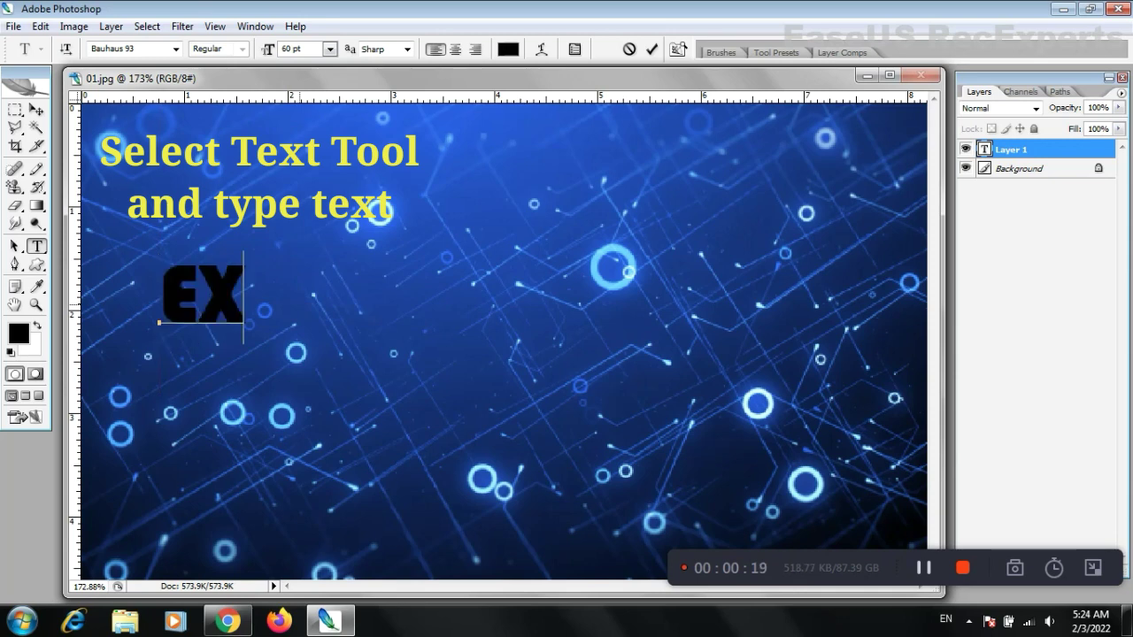
type("AL")
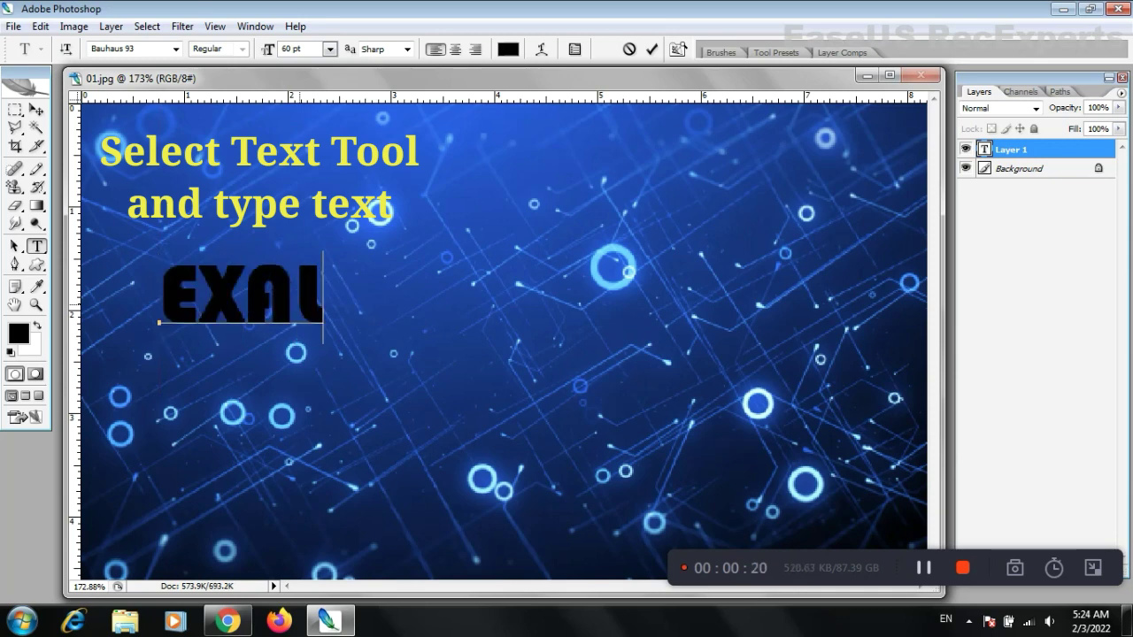
type("TED O")
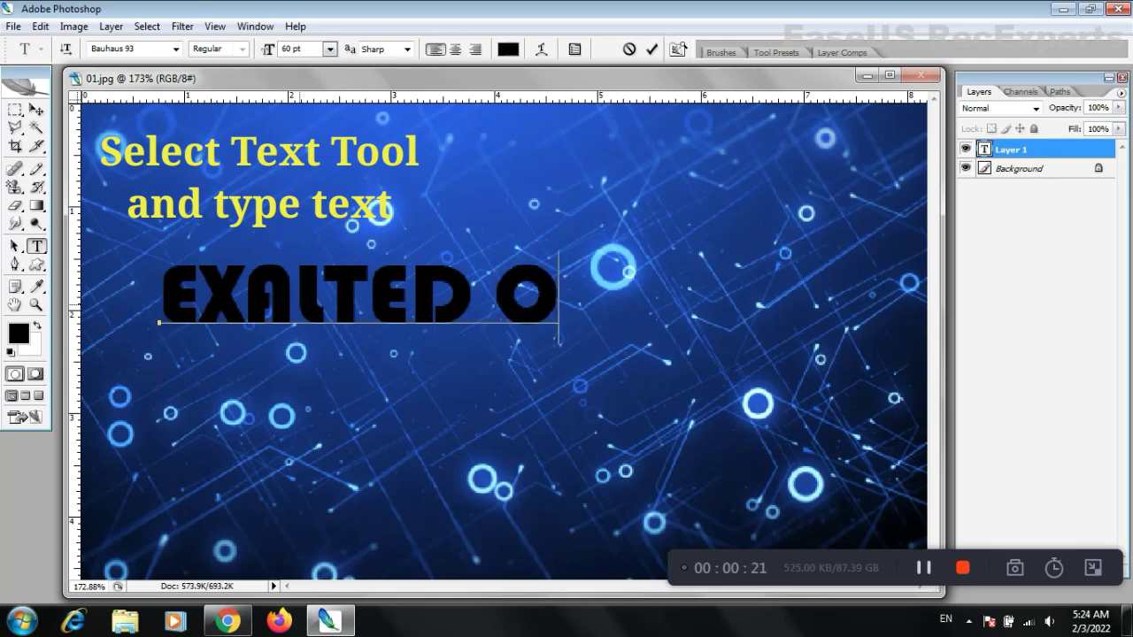
type("NE")
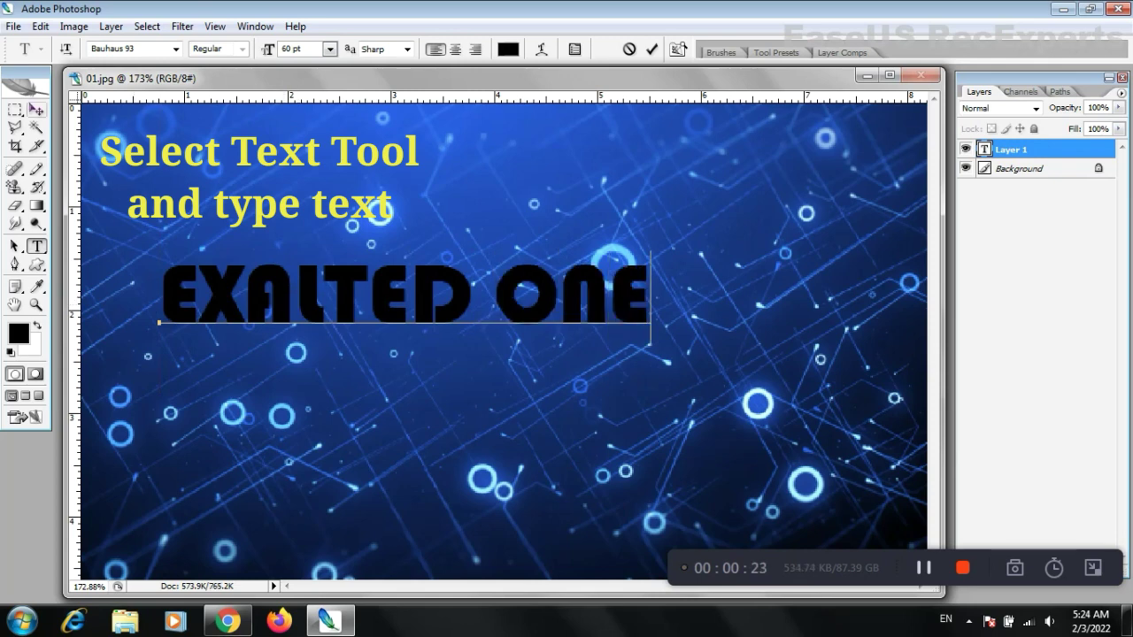
left_click(36, 110)
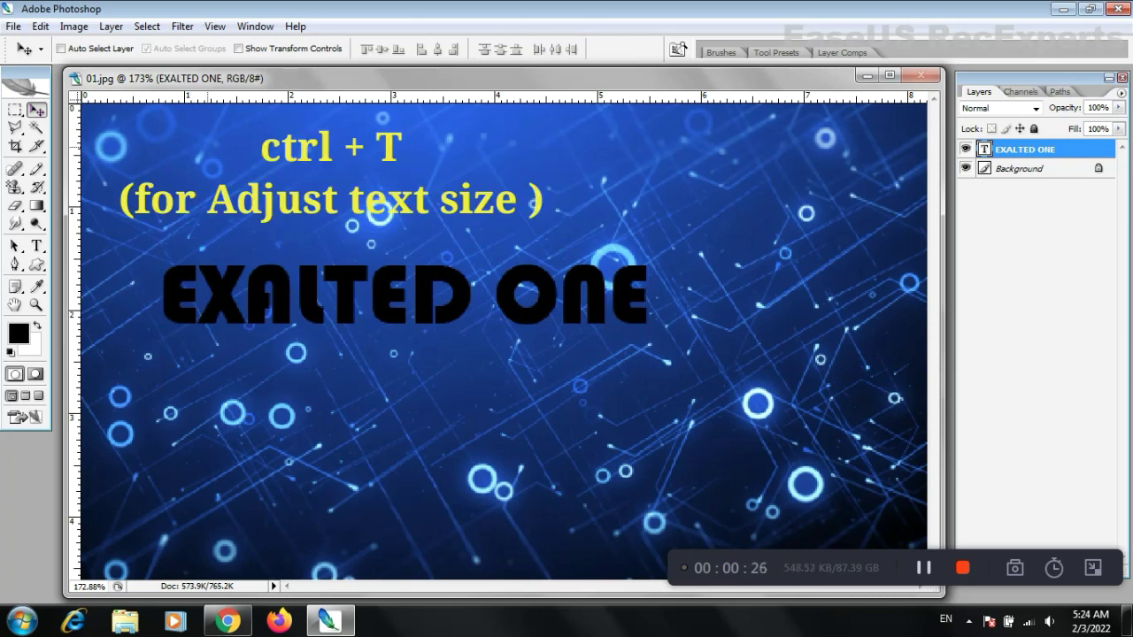
Step: Stretch the EXALTED ONE text to about 170.1% width and 243.2% height, then apply
key("ctrl+t")
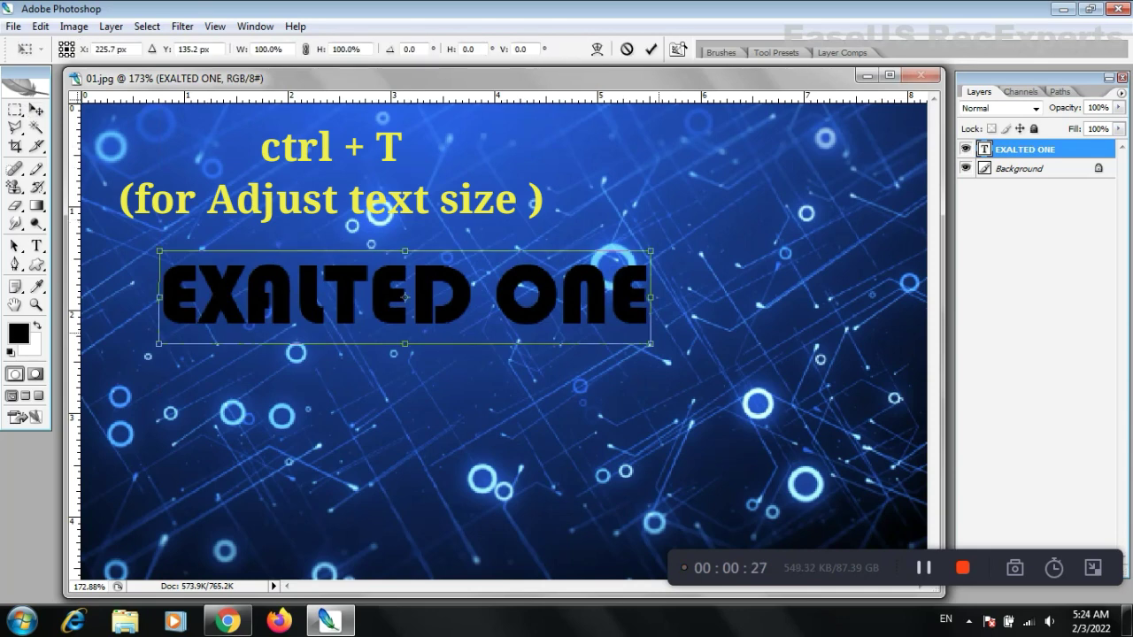
mouse_move(652, 343)
left_mouse_down()
mouse_move(767, 434)
mouse_move(920, 474)
mouse_move(902, 477)
left_mouse_up()
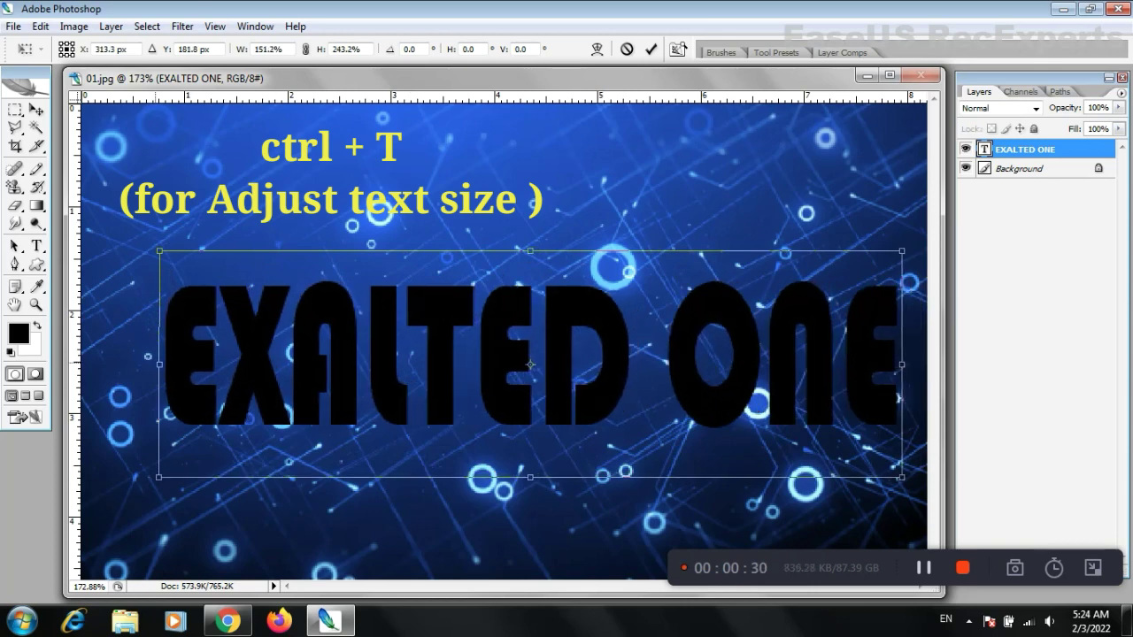
left_click_drag(159, 364, 82, 364)
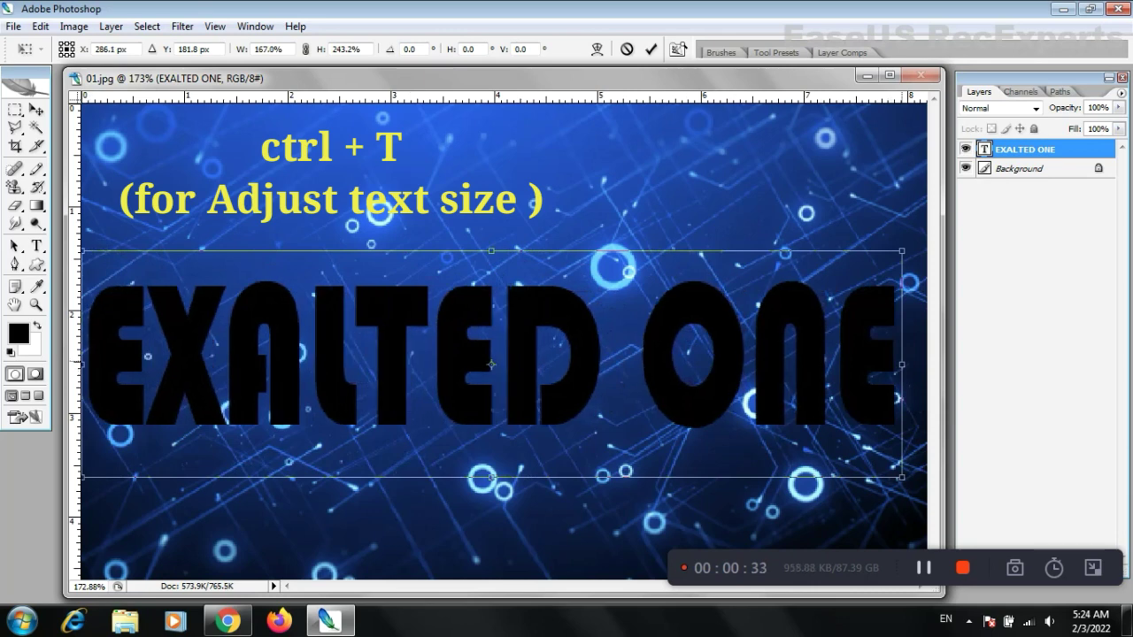
left_click_drag(902, 363, 917, 364)
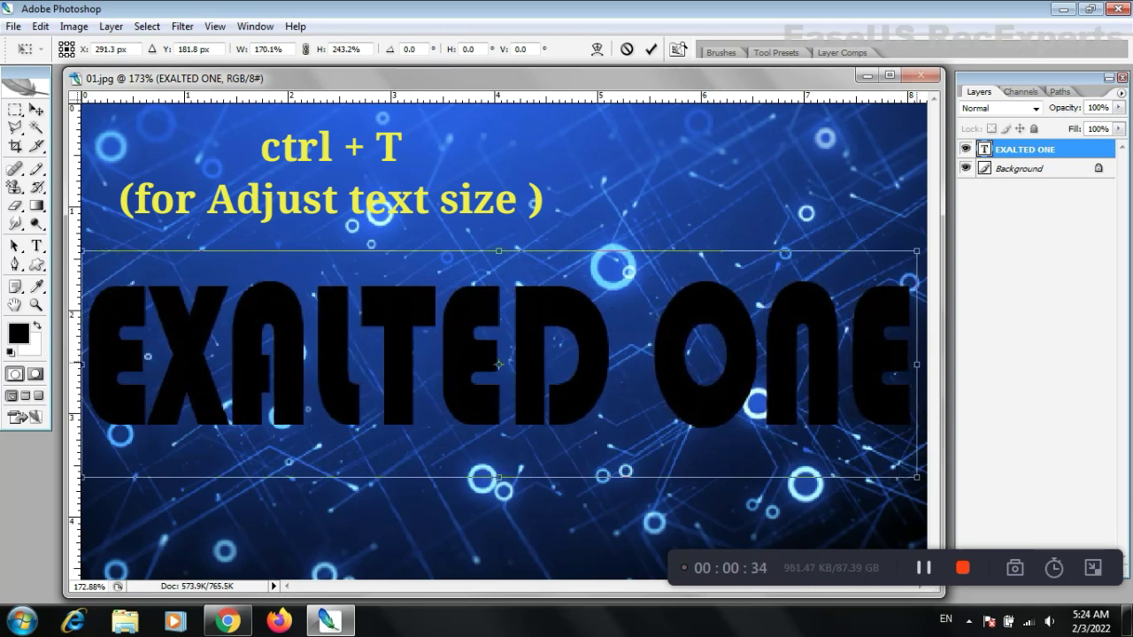
left_click(36, 109)
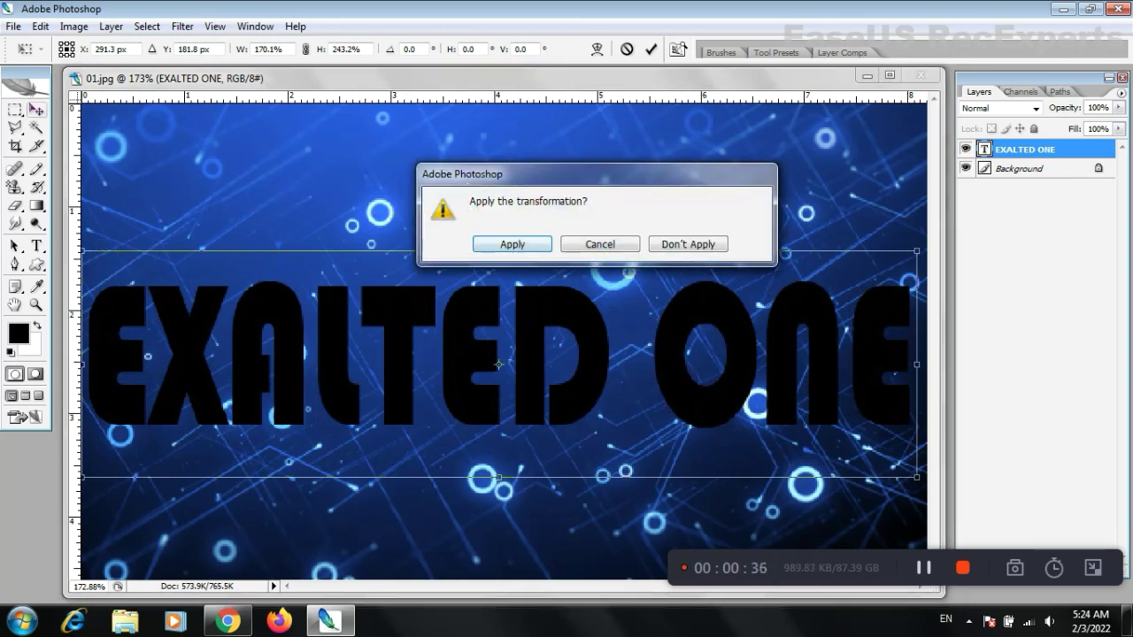
key("Return")
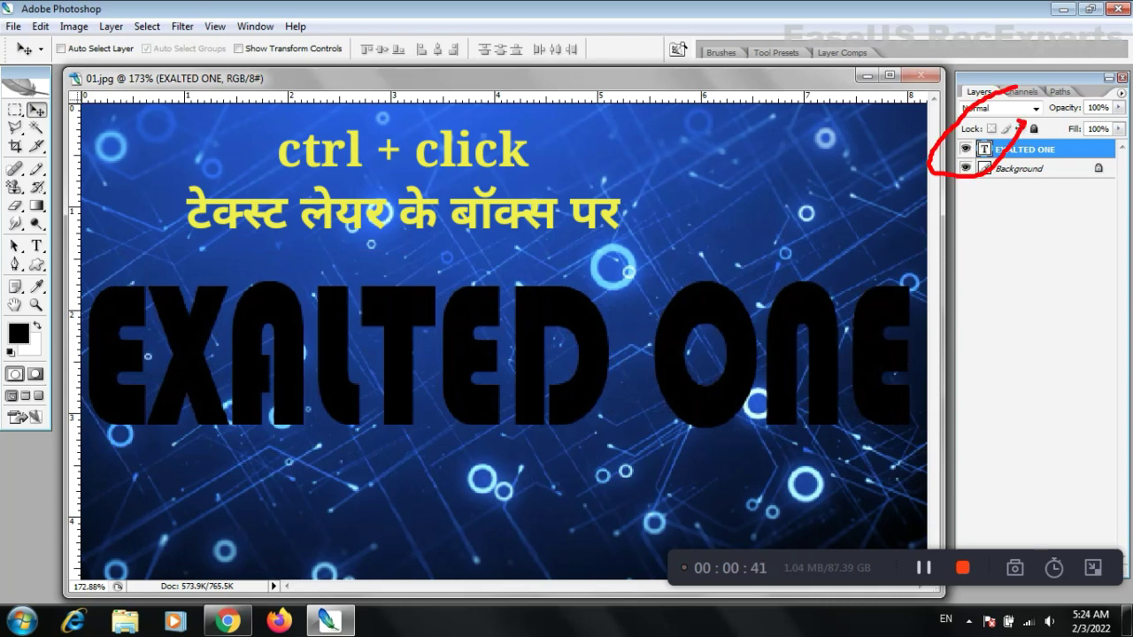
Step: Load the EXALTED ONE letter selection, open orange 03.jpg, then return to 01.jpg
left_click(984, 149, "ctrl")
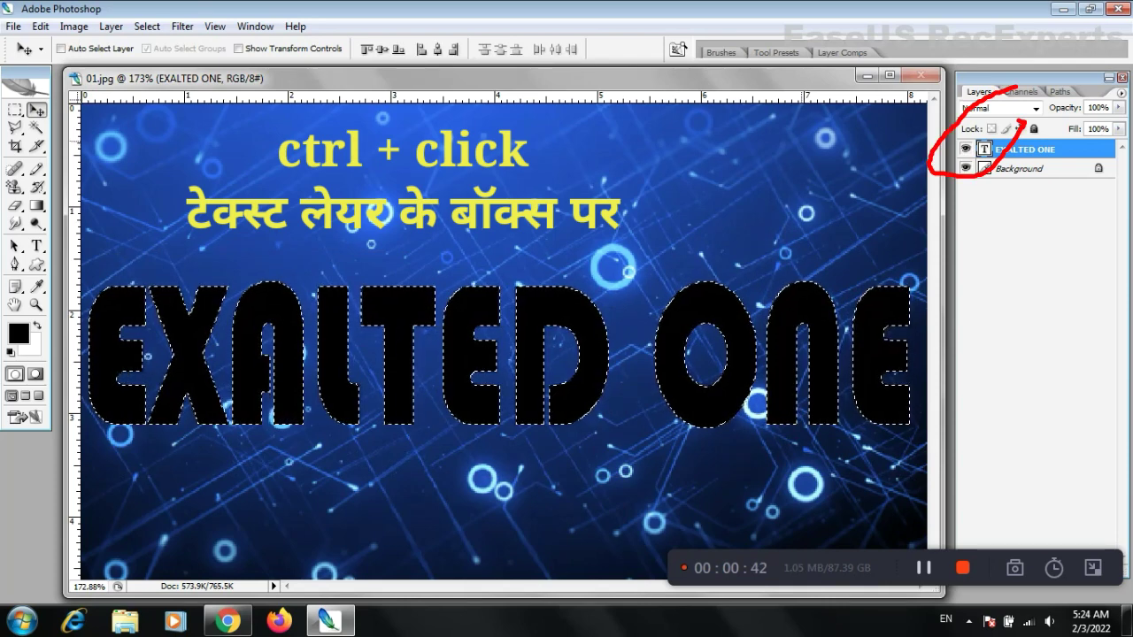
left_click_drag(443, 78, 329, 147)
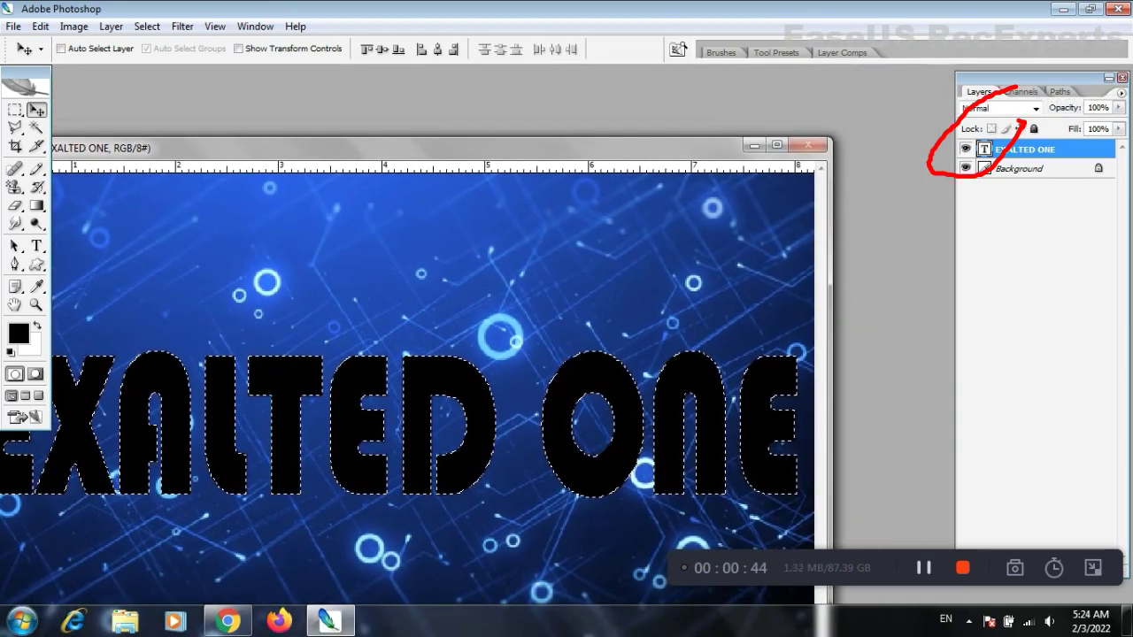
key("ctrl+o")
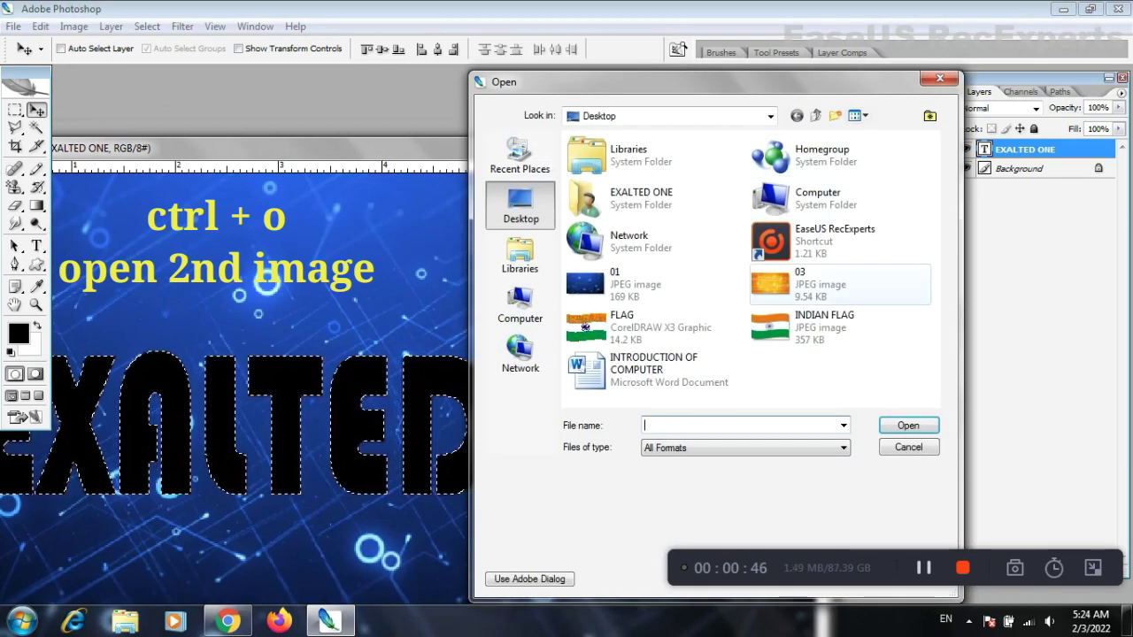
left_click(797, 284)
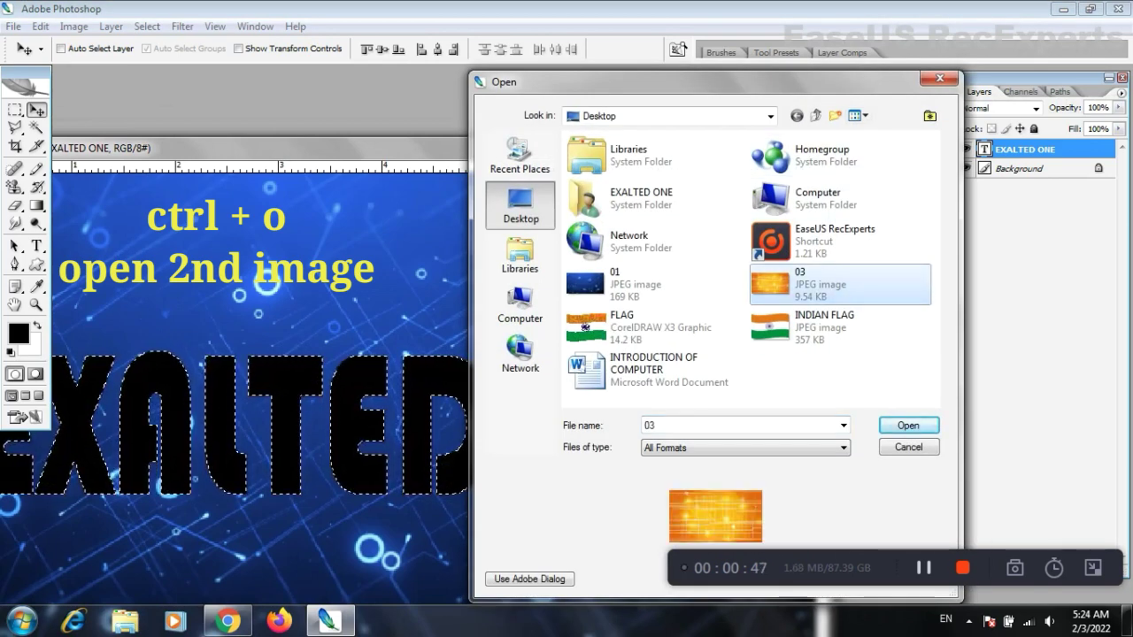
left_click(908, 425)
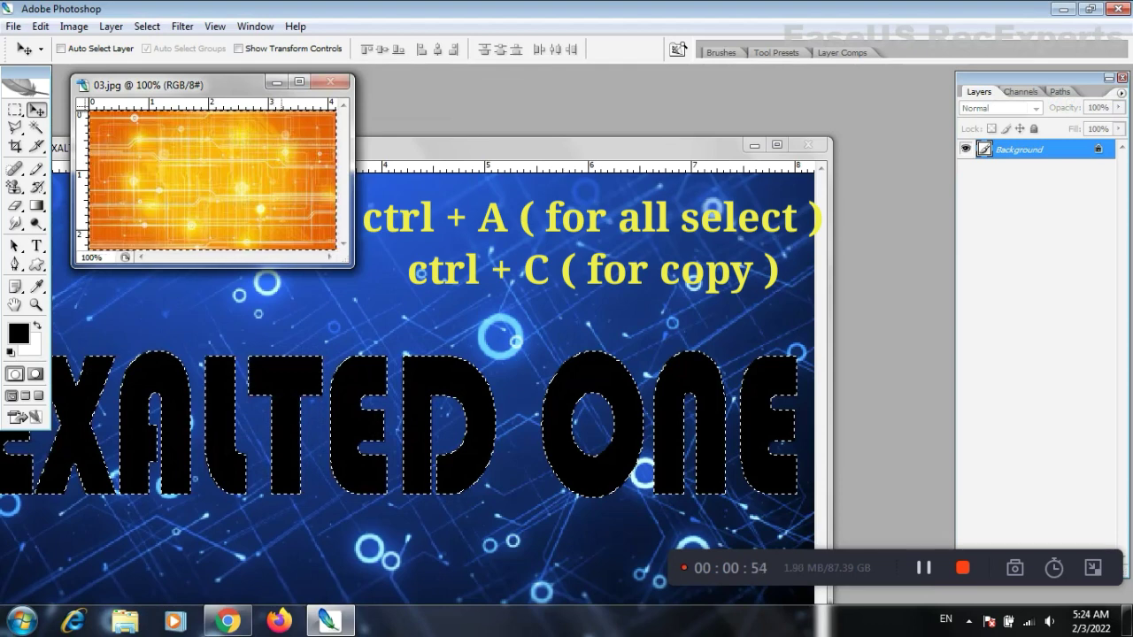
left_click(276, 81)
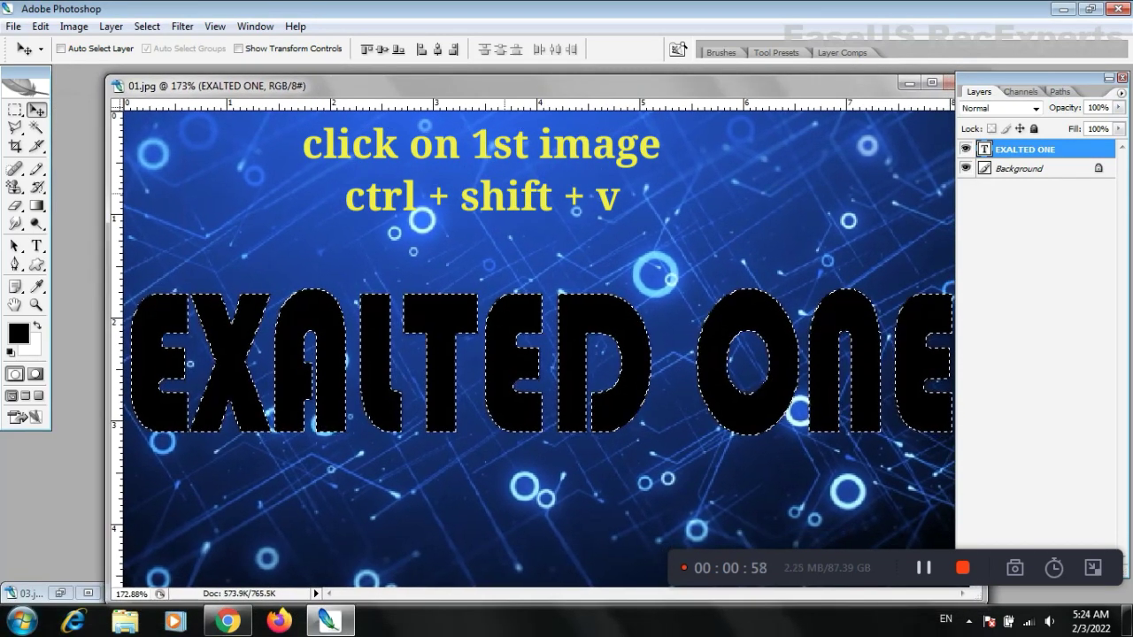
Step: Paste the orange image into the letters and stretch it to 290% width over the first E
key("ctrl+shift+v")
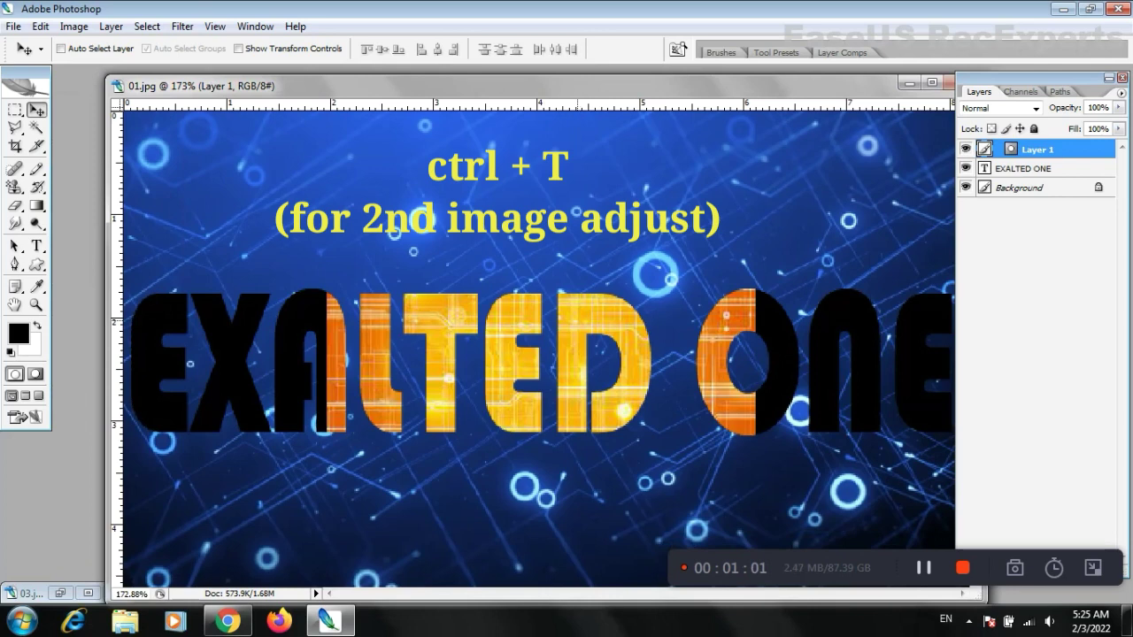
key("ctrl+t")
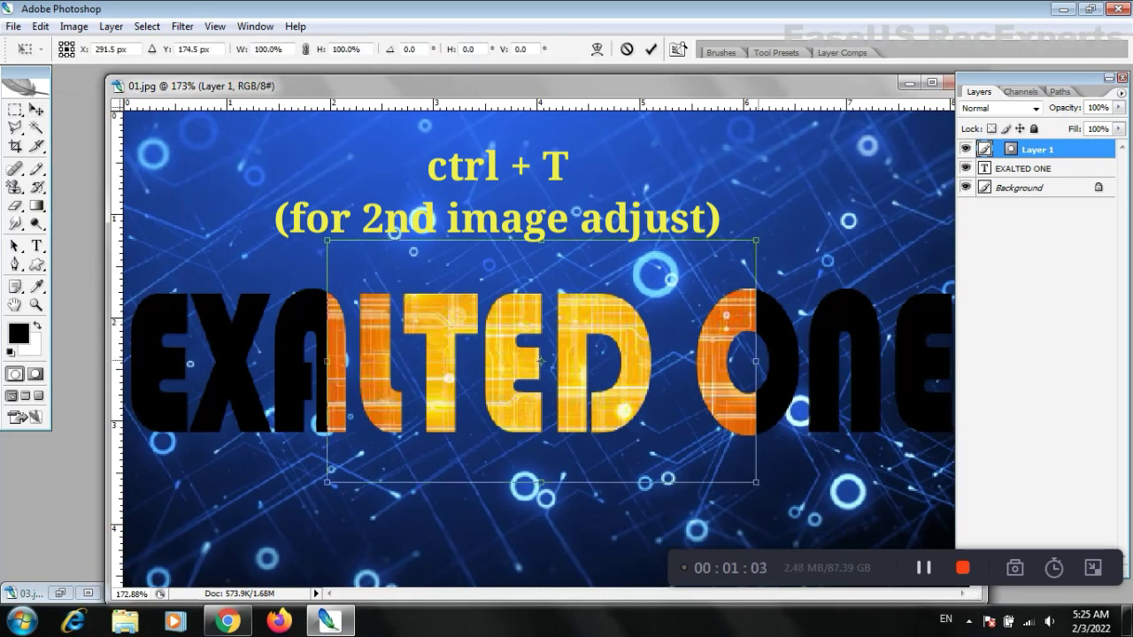
left_click_drag(756, 360, 921, 360)
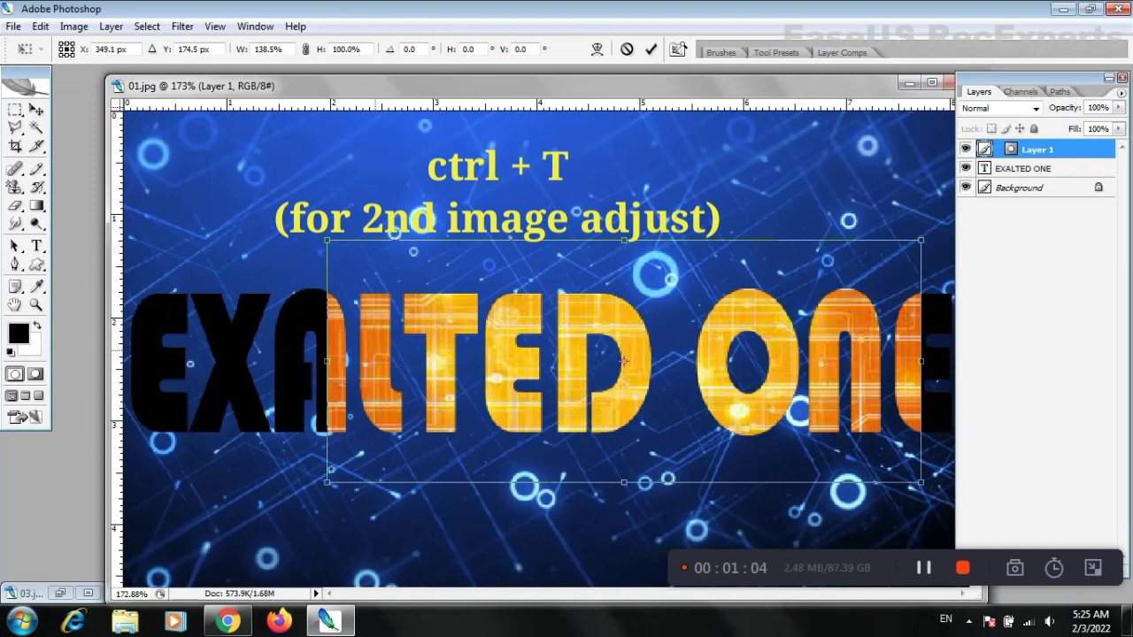
left_click_drag(328, 361, 0, 360)
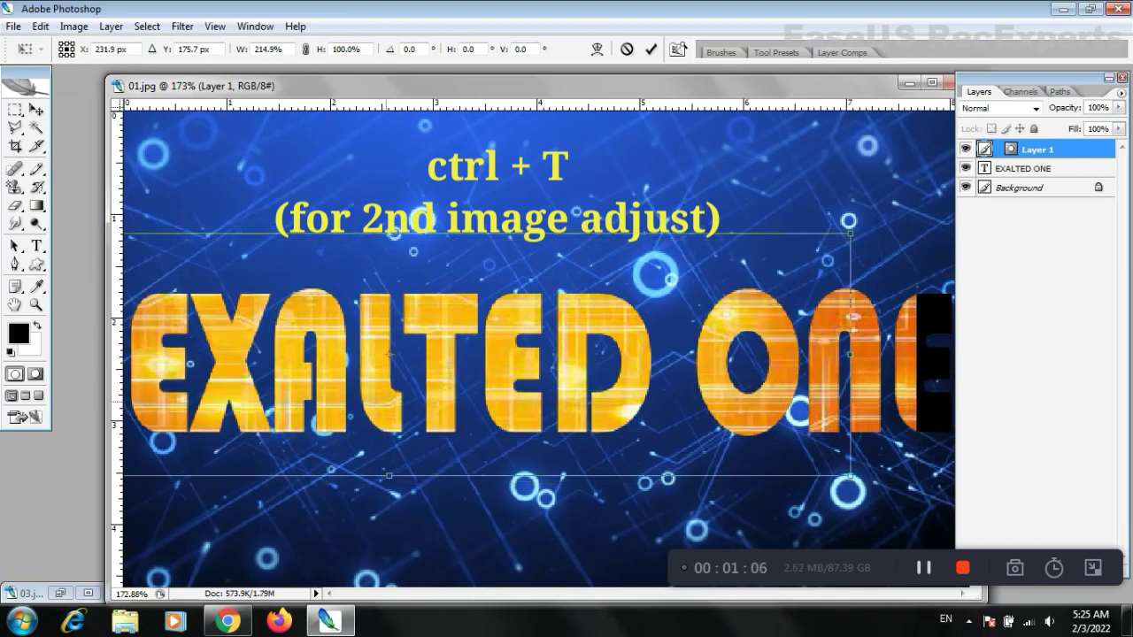
left_click_drag(495, 361, 218, 352)
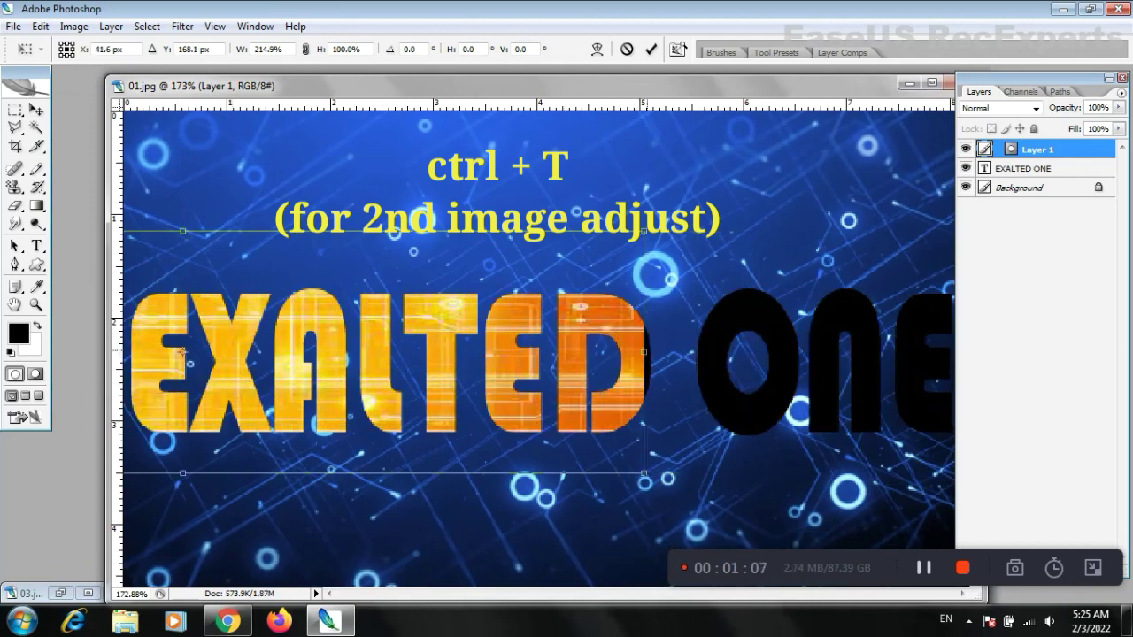
mouse_move(643, 352)
left_mouse_down()
mouse_move(927, 351)
mouse_move(116, 374)
mouse_move(148, 374)
left_mouse_up()
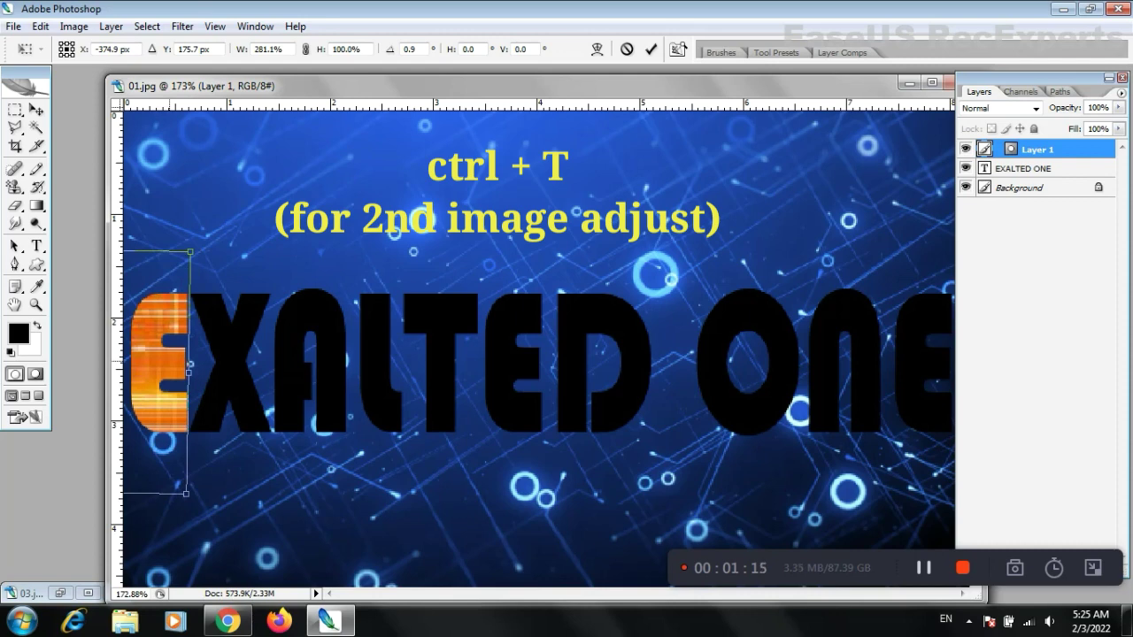
left_click_drag(149, 374, 82, 375)
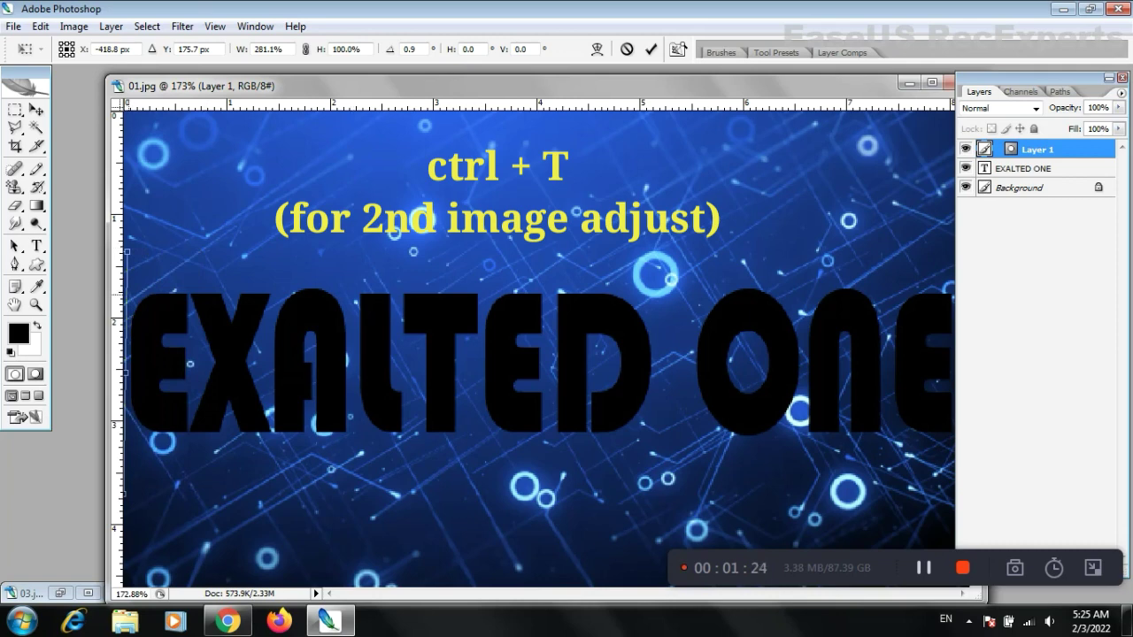
left_click_drag(127, 371, 189, 364)
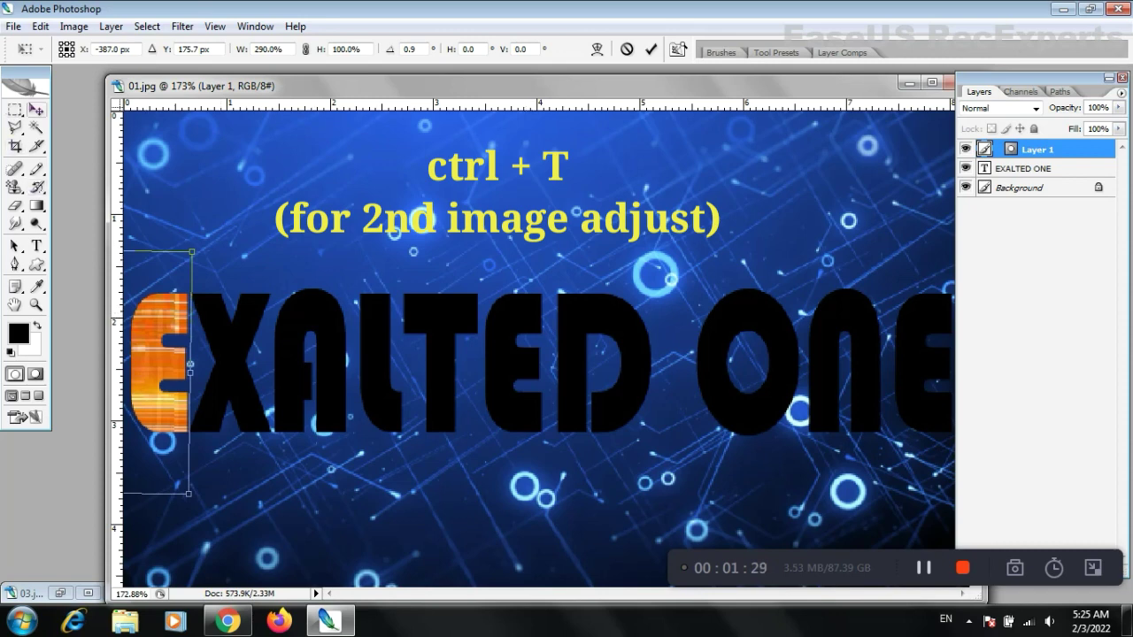
left_click(35, 109)
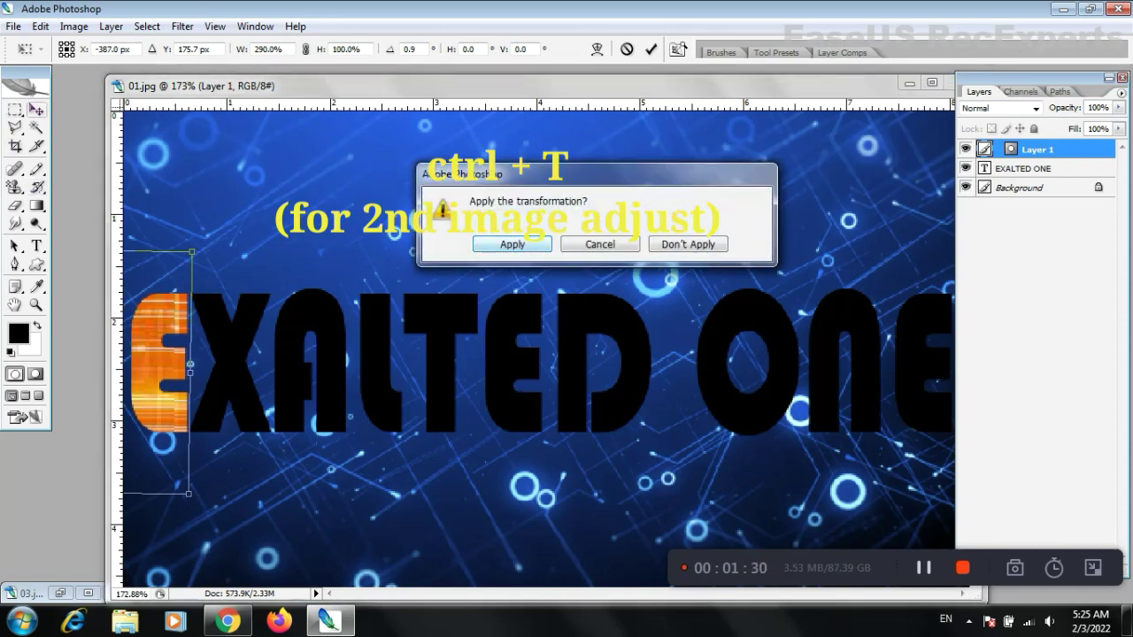
left_click(512, 245)
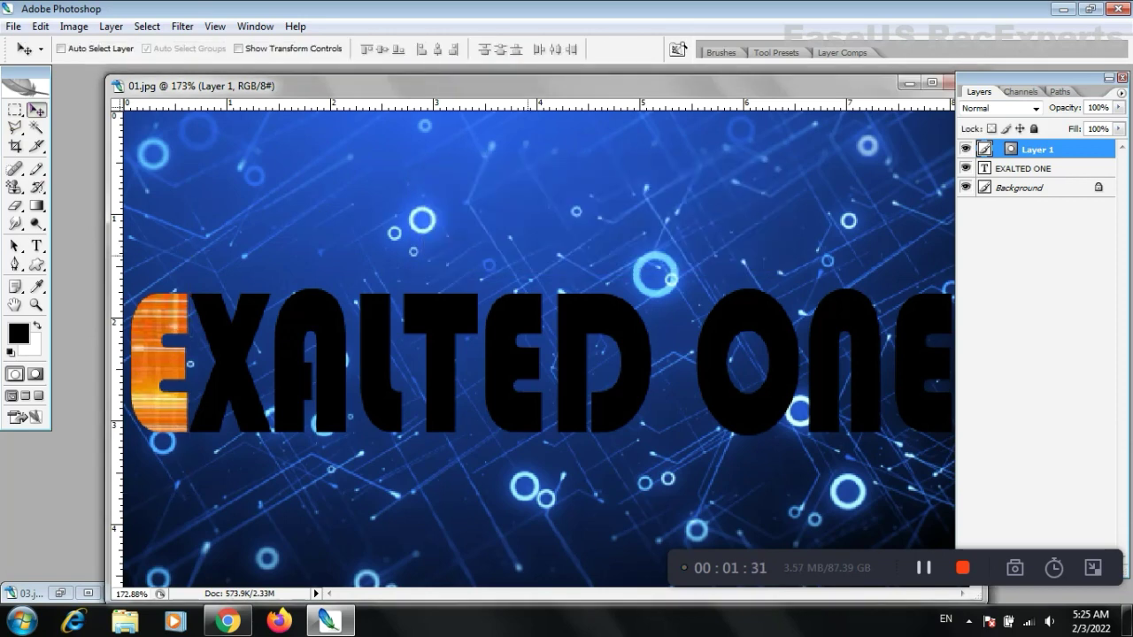
Step: Duplicate the orange layer and nudge the copies right onto the X, A and L
key("ctrl+j")
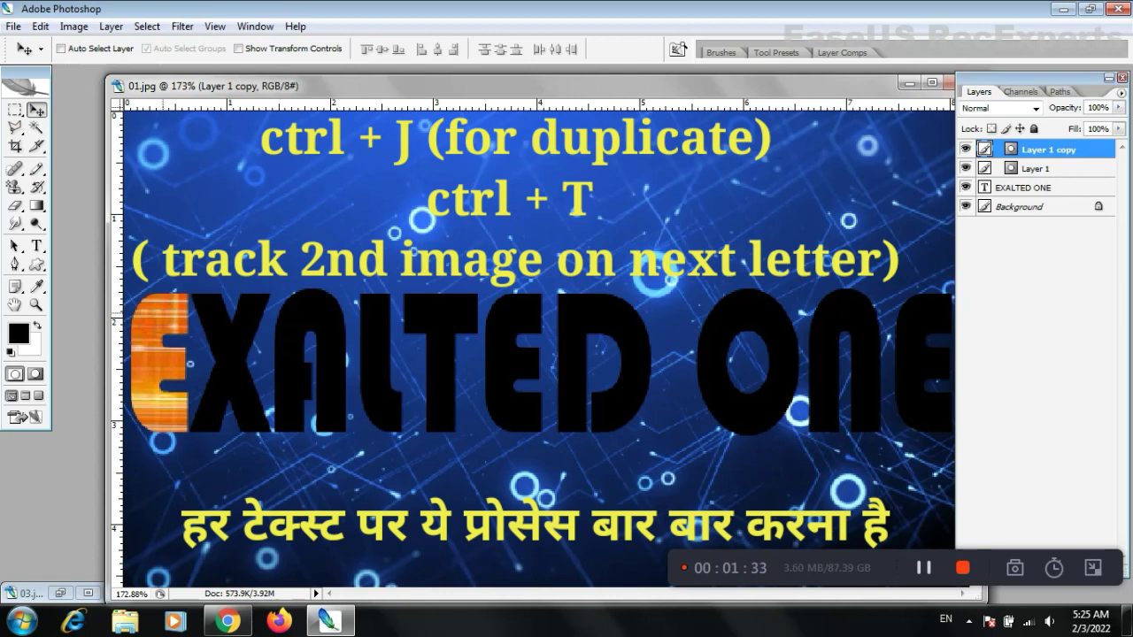
left_click_drag(162, 315, 236, 315)
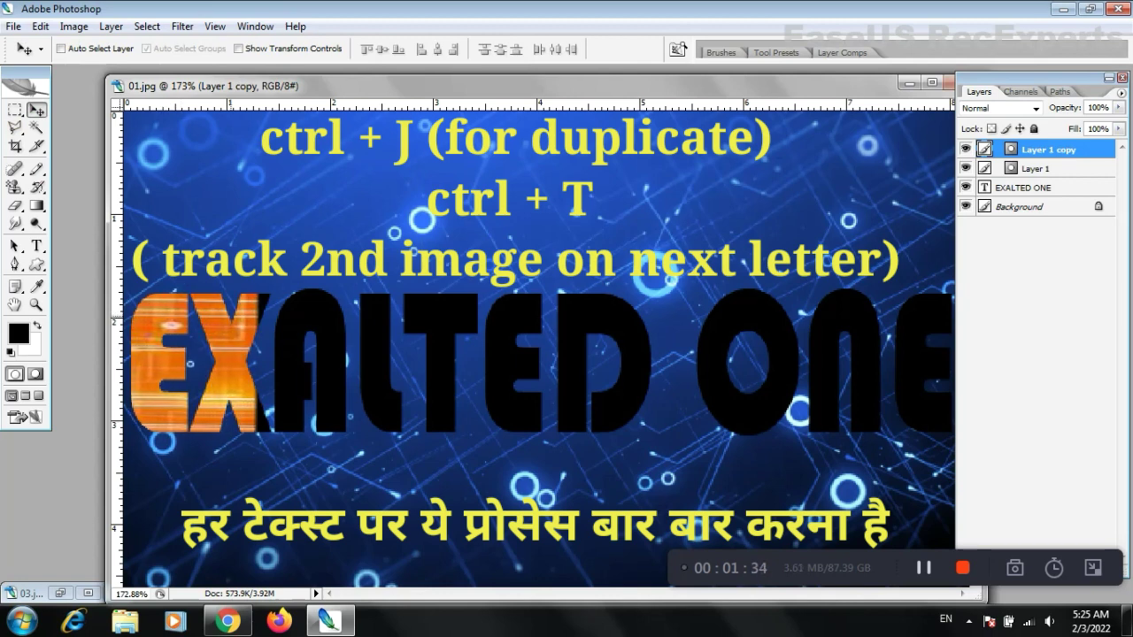
key("Right")
key("Right")
key("Right")
key("Right")
key("Right")
key("Right")
key("Right")
key("Right")
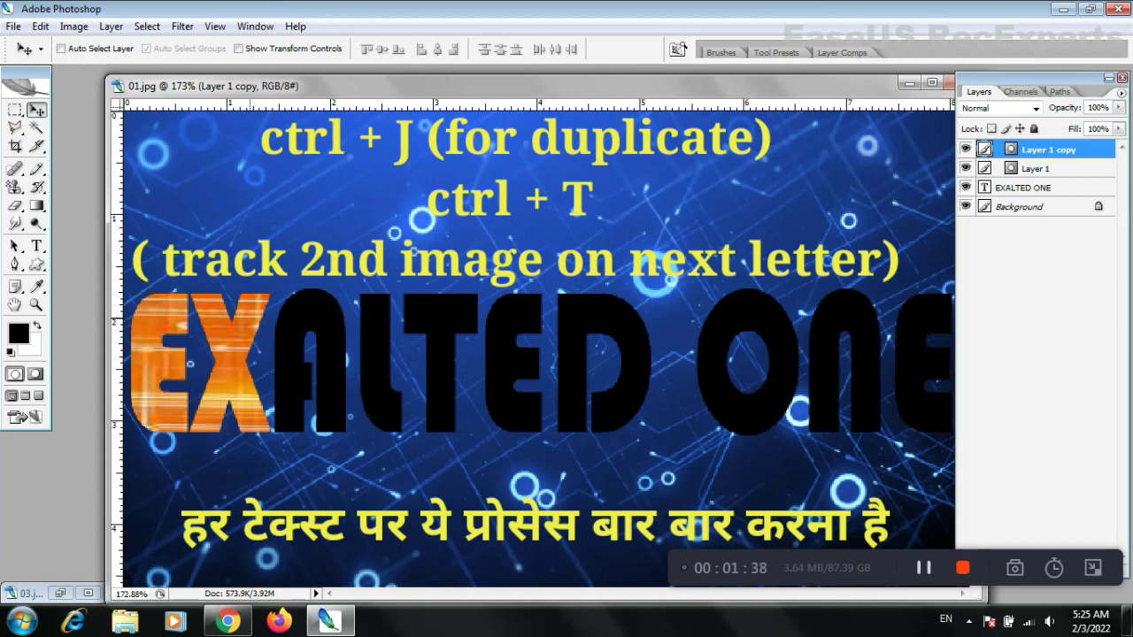
key("ctrl+j")
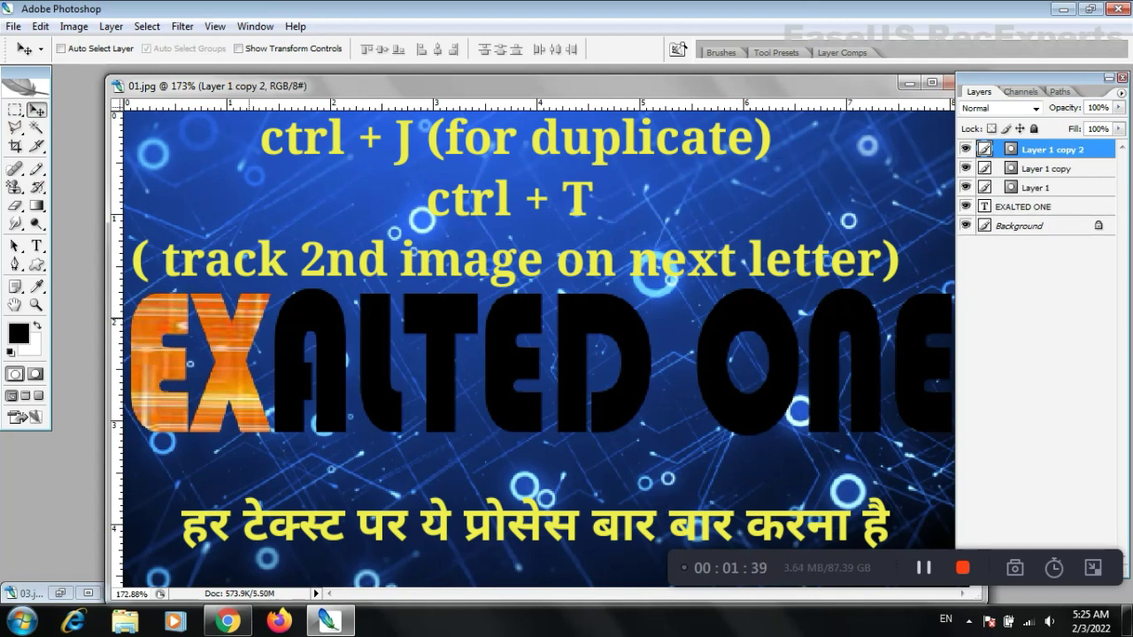
key("shift+Right")
key("shift+Right")
key("shift+Right")
key("shift+Right")
key("shift+Right")
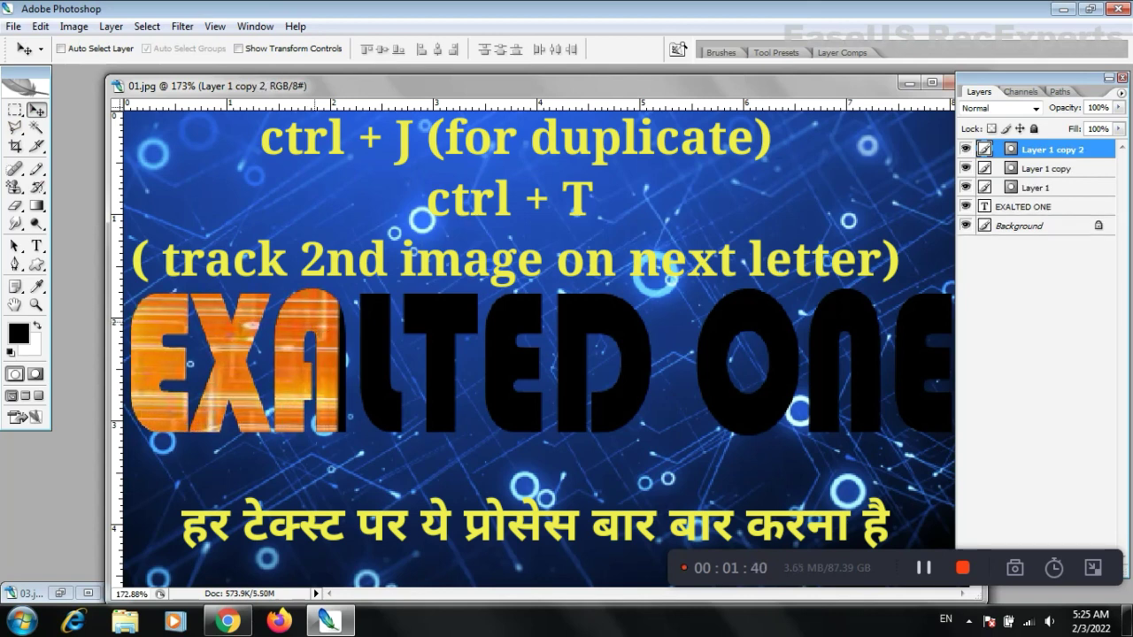
key("shift+Right")
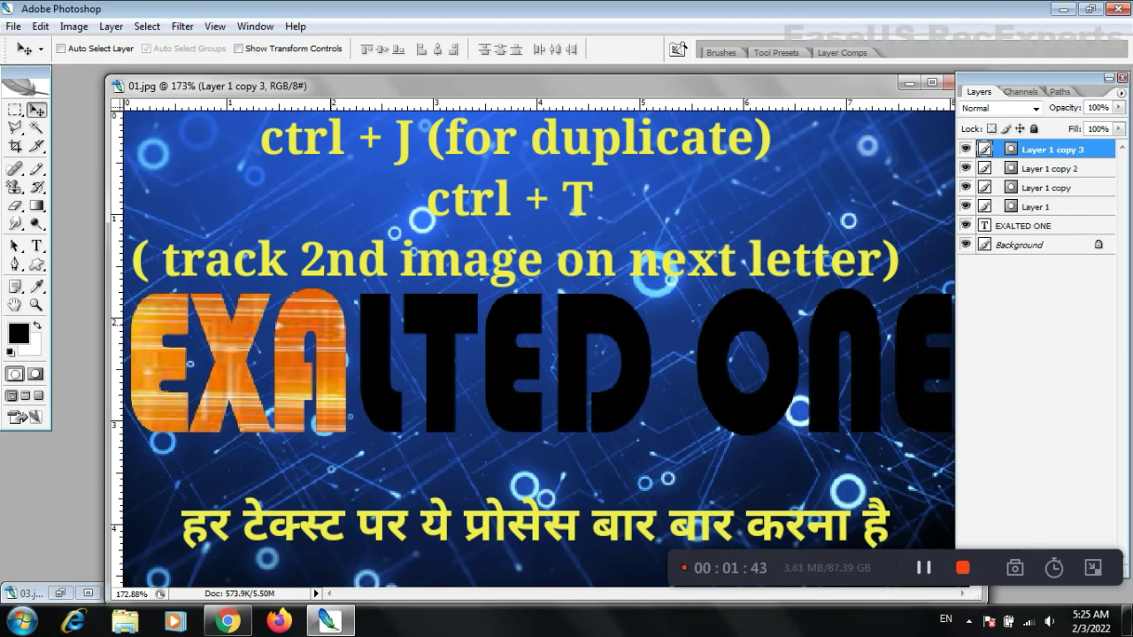
key("shift+Right")
key("shift+Right")
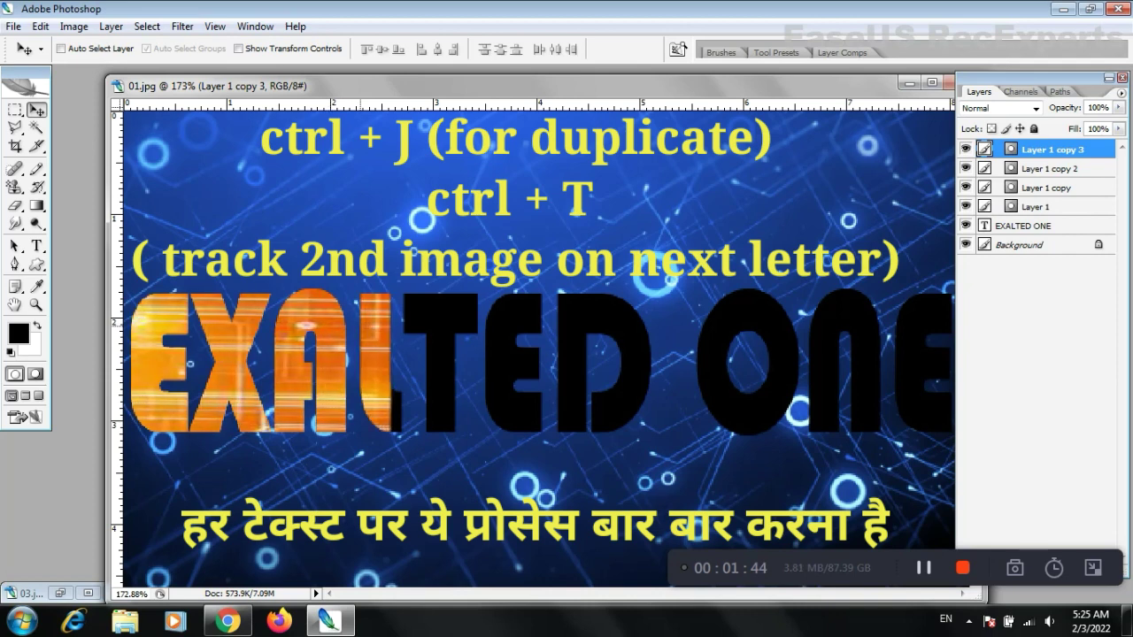
key("shift+Right")
key("shift+Right")
key("Right")
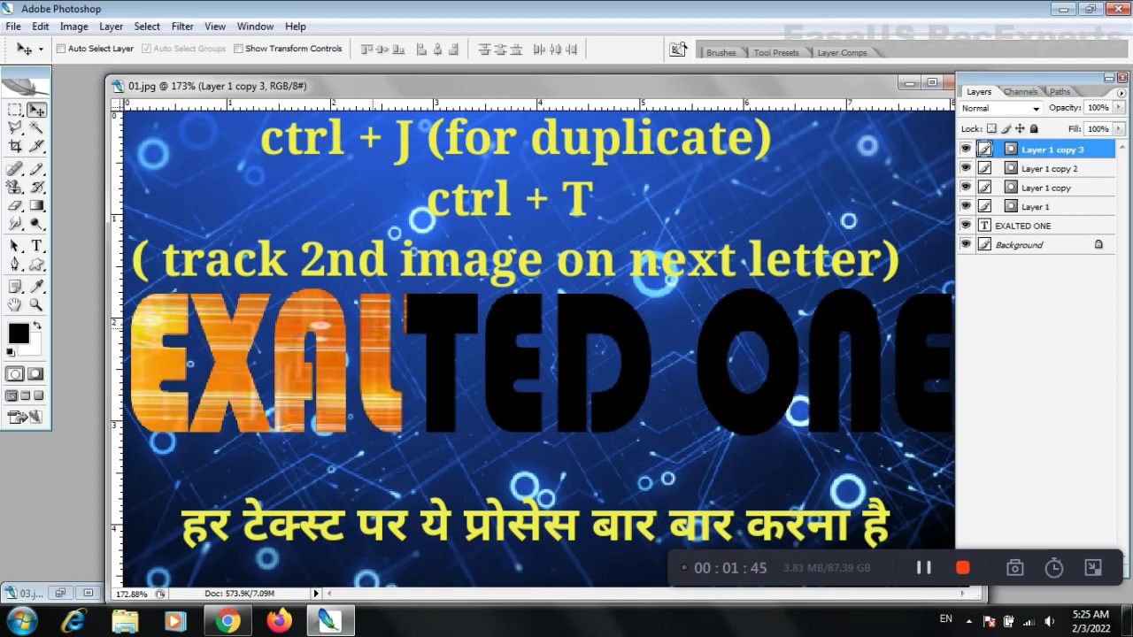
key("Right")
key("Right")
key("Right")
key("Left")
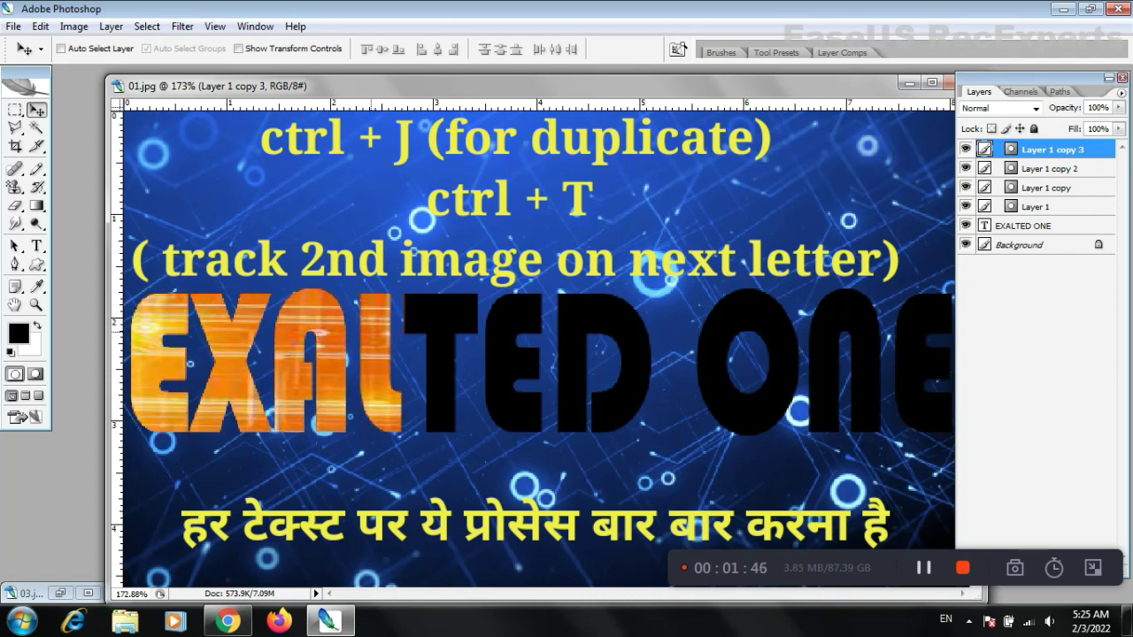
key("Left")
key("Left")
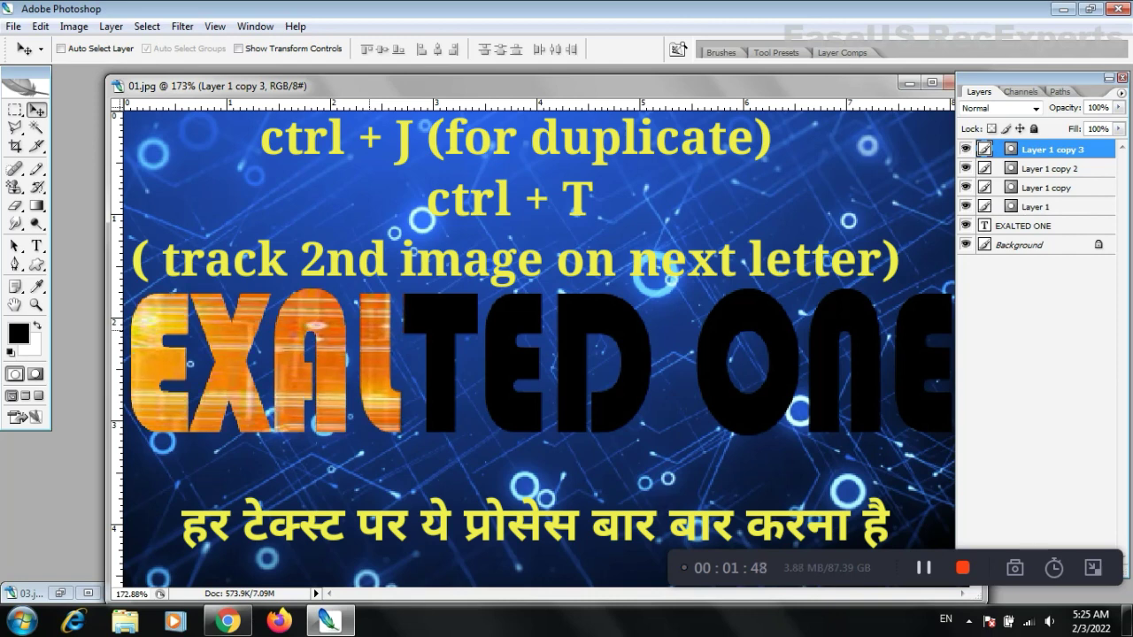
Step: Add more orange layer copies, stepping them onto T, E, D, O, N and the final E
key("ctrl+j")
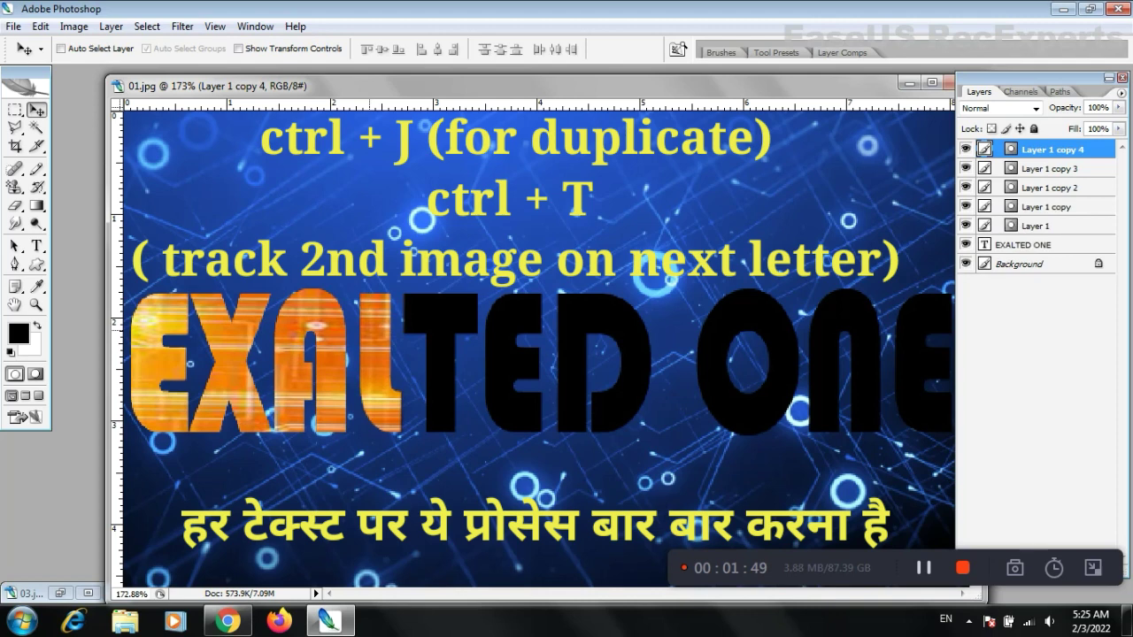
key("shift+Right")
key("shift+Right")
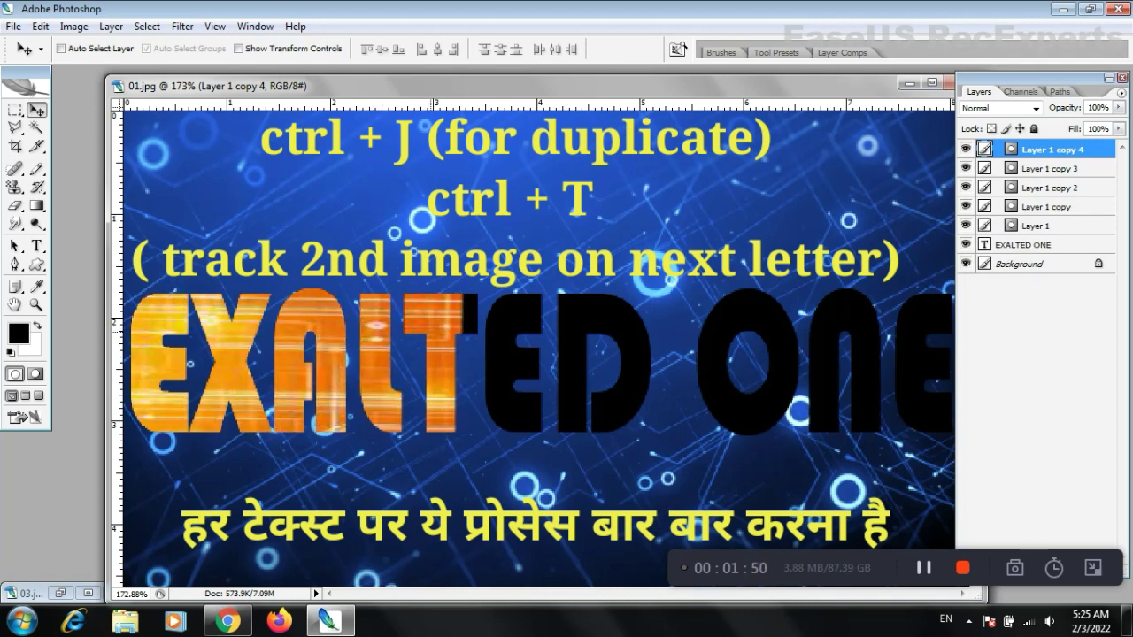
key("shift+Right")
key("shift+Right")
key("shift+Right")
key("shift+Right")
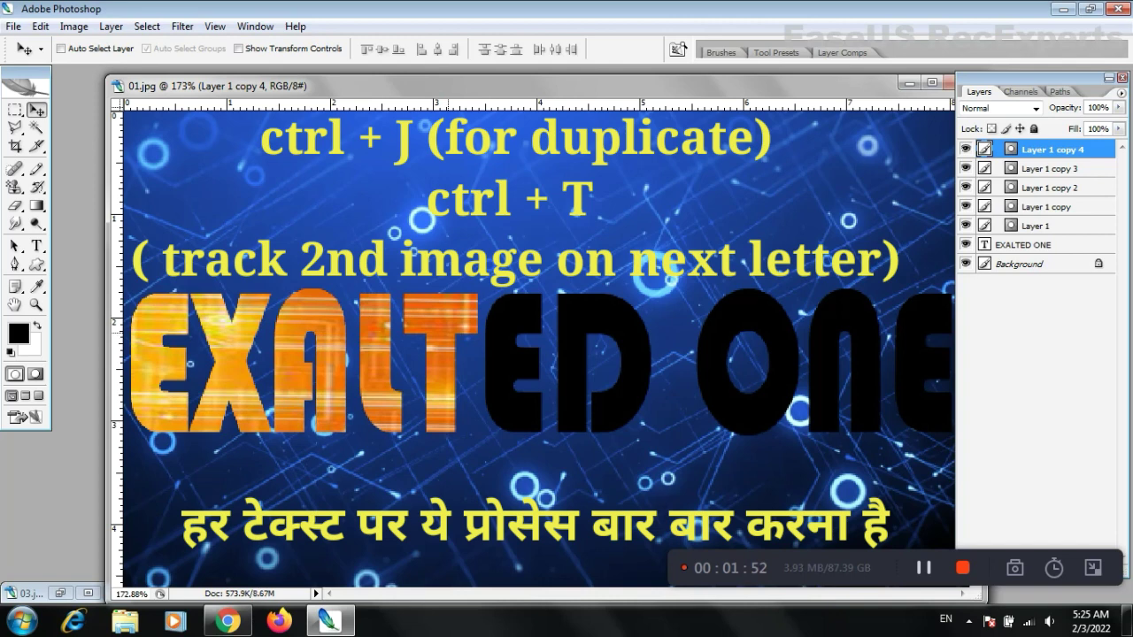
key("ctrl+j")
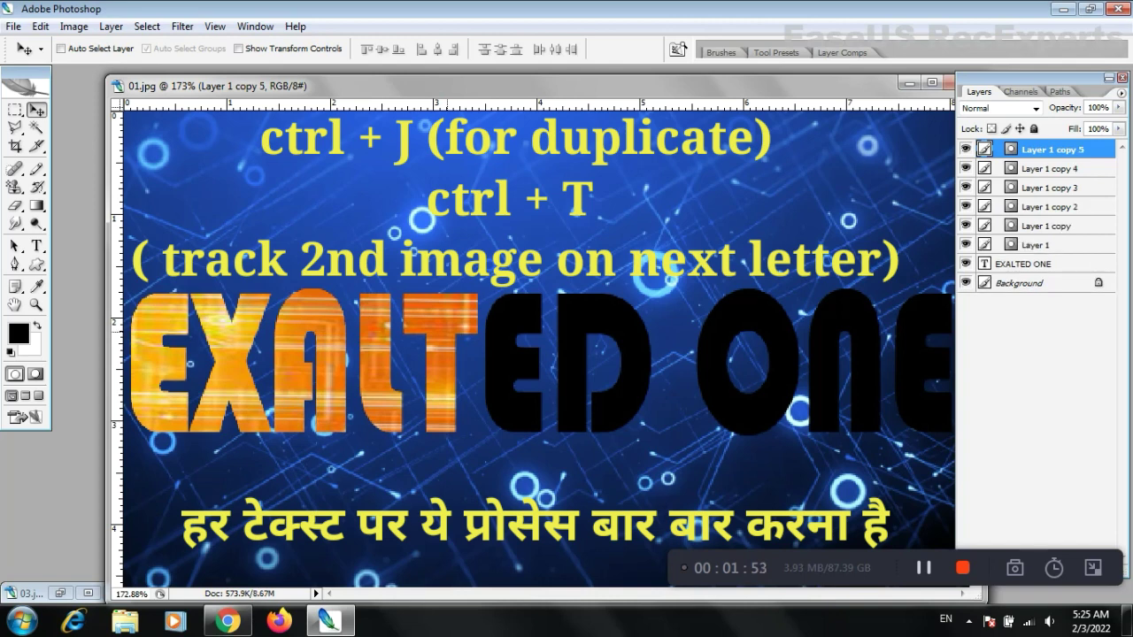
key("shift+Right")
key("shift+Right")
key("shift+Right")
key("shift+Right")
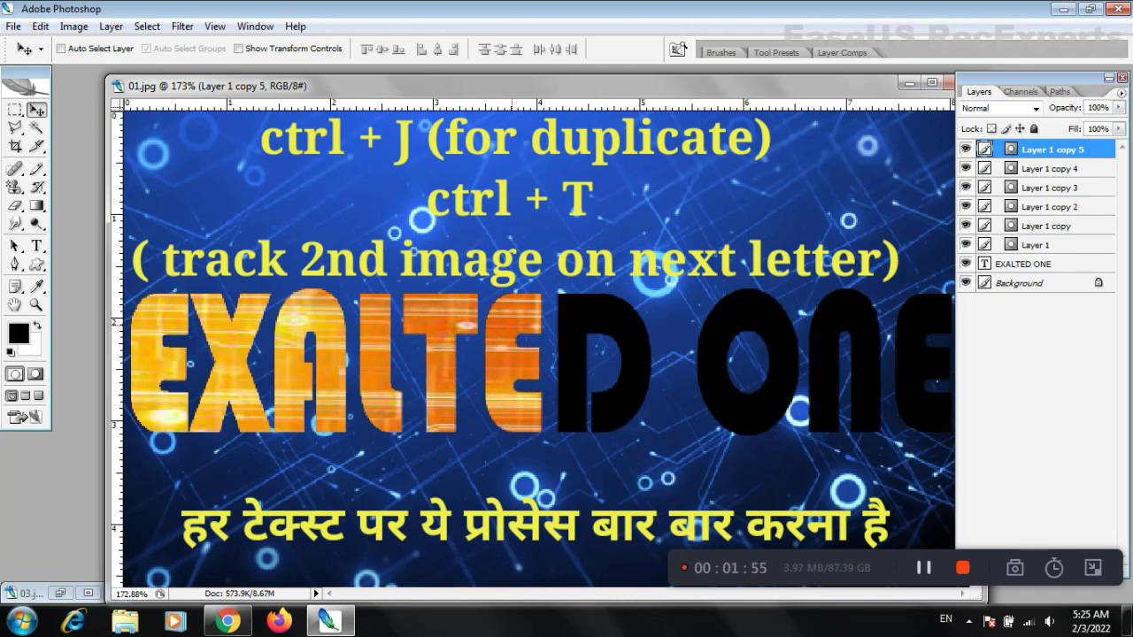
key("ctrl+j")
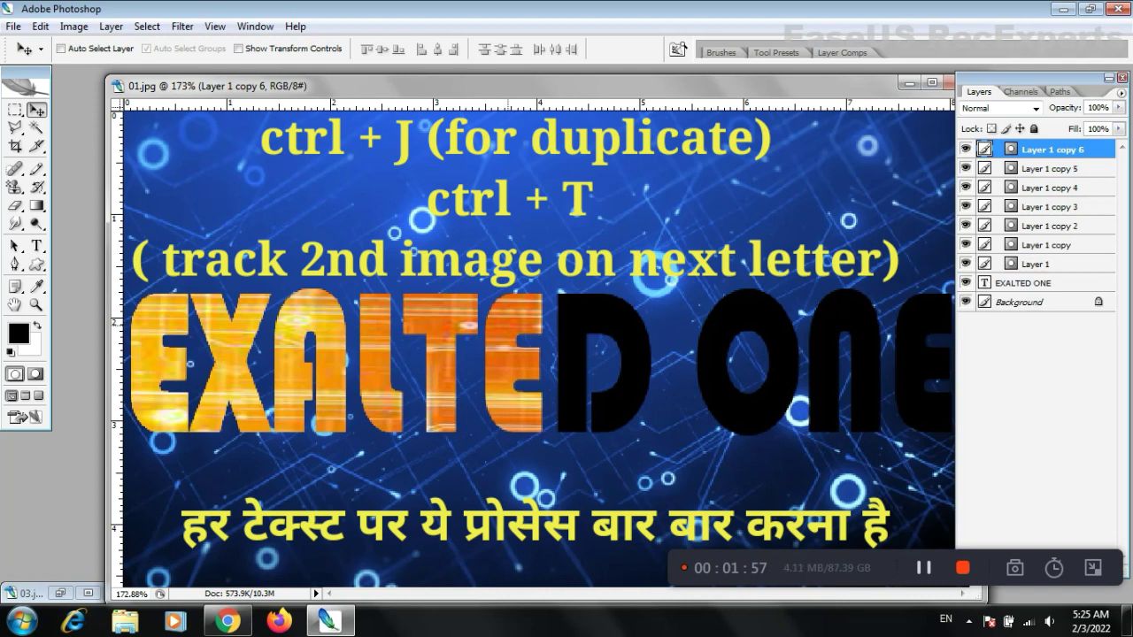
key("shift+Right")
key("shift+Right")
key("shift+Right")
key("shift+Right")
key("shift+Right")
key("shift+Right")
key("shift+Right")
key("shift+Right")
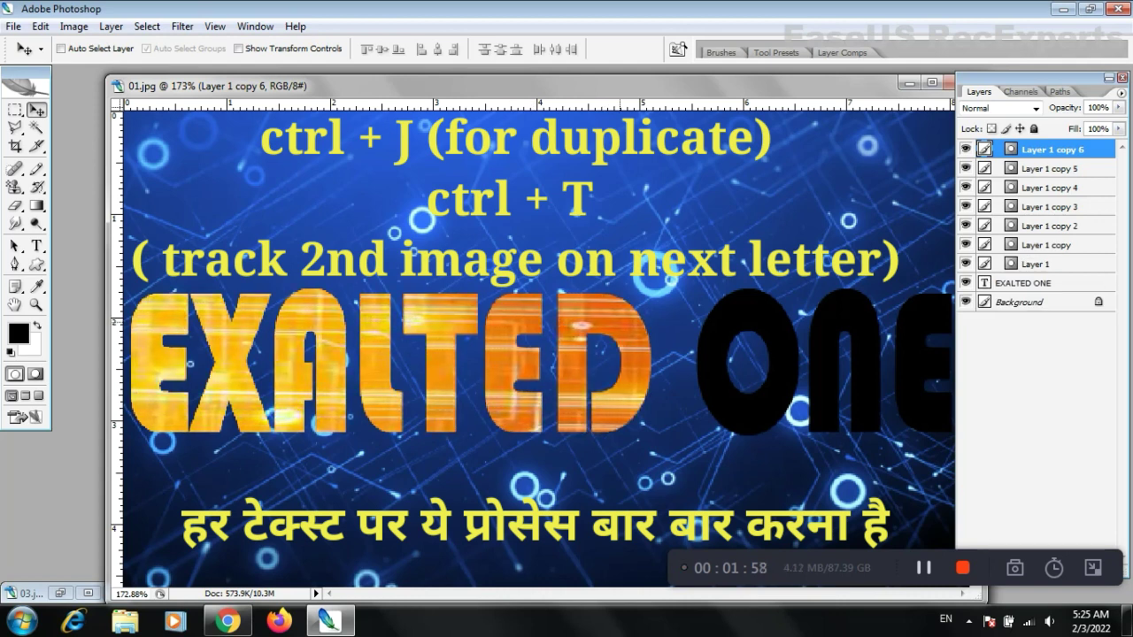
key("shift+Right")
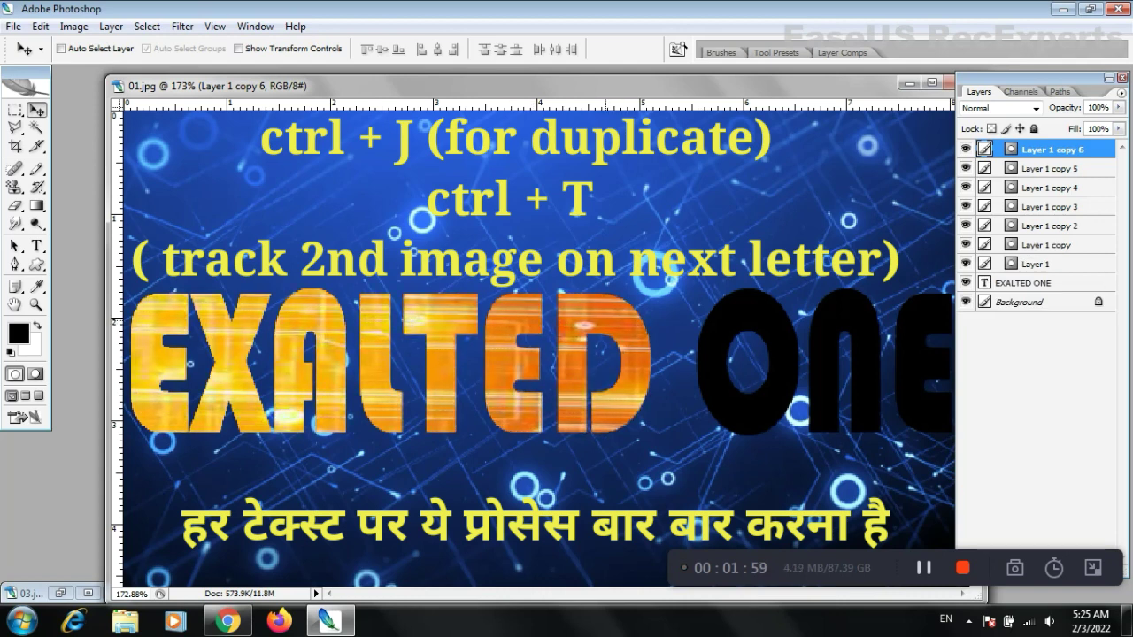
key("ctrl+j")
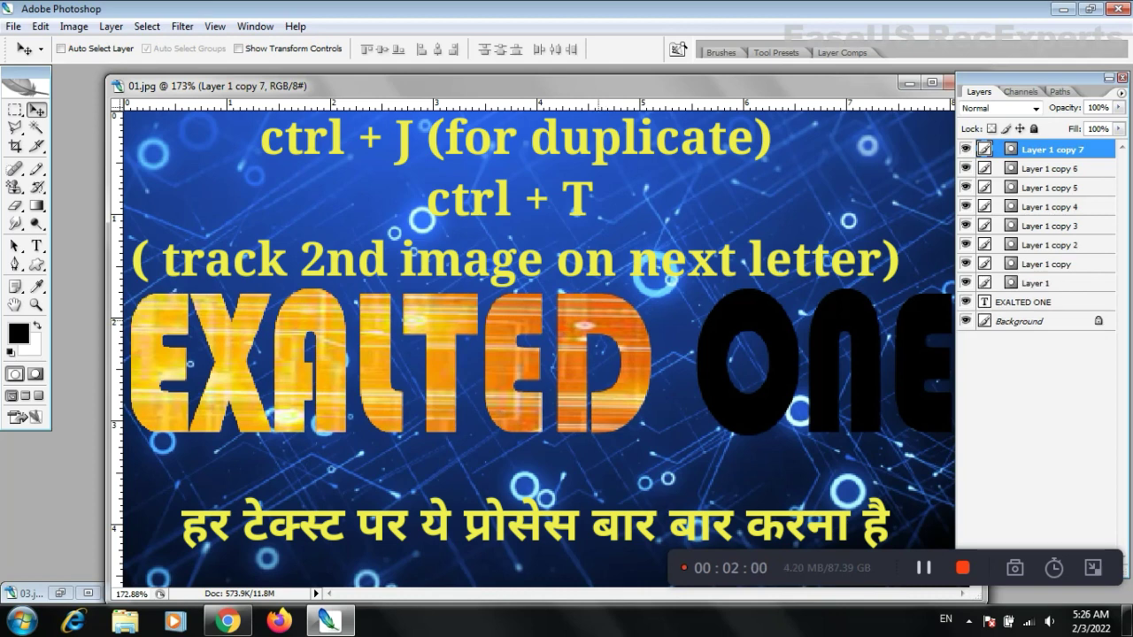
key("shift+Right")
key("shift+Right")
key("shift+Right")
key("shift+Right")
key("shift+Right")
key("shift+Right")
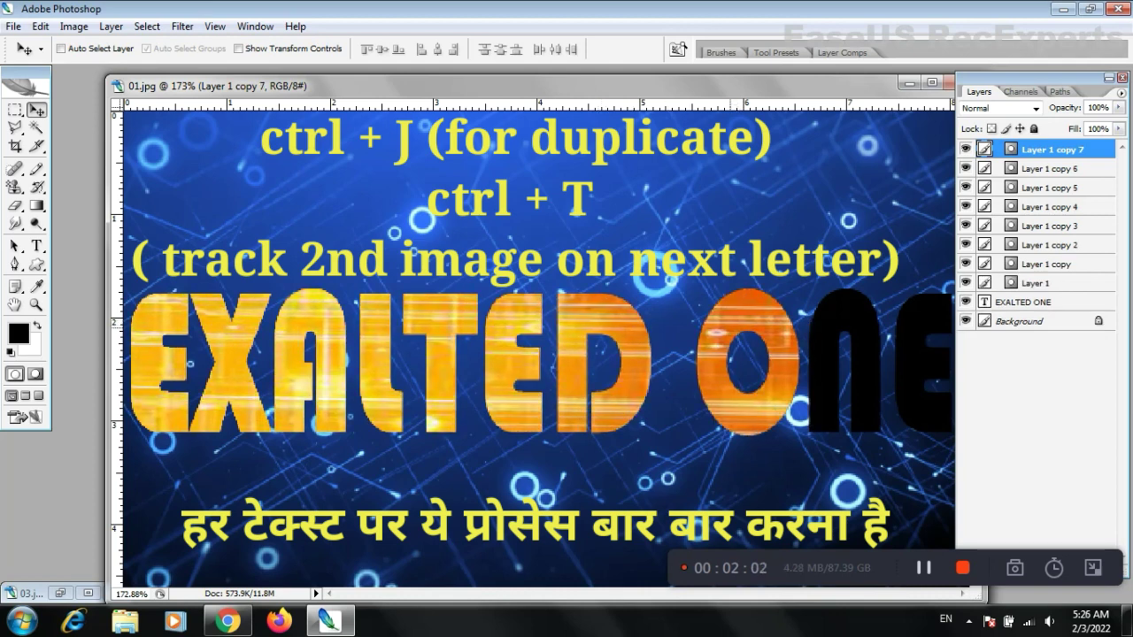
key("ctrl+j")
key("shift+Right")
key("shift+Right")
key("shift+Right")
key("shift+Right")
key("shift+Right")
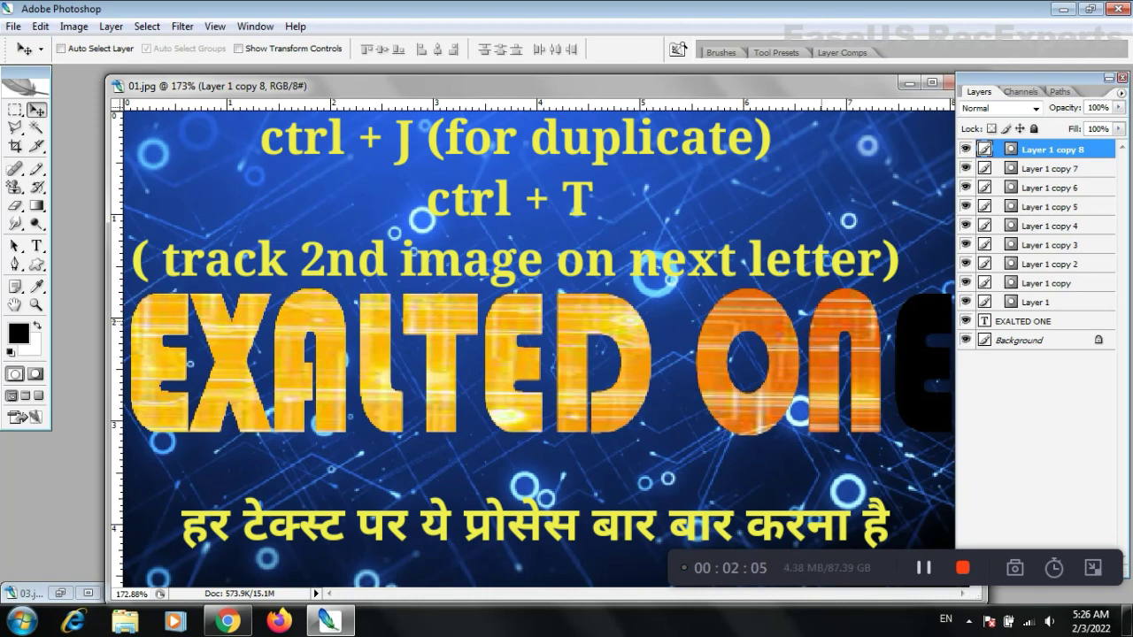
key("ctrl+j")
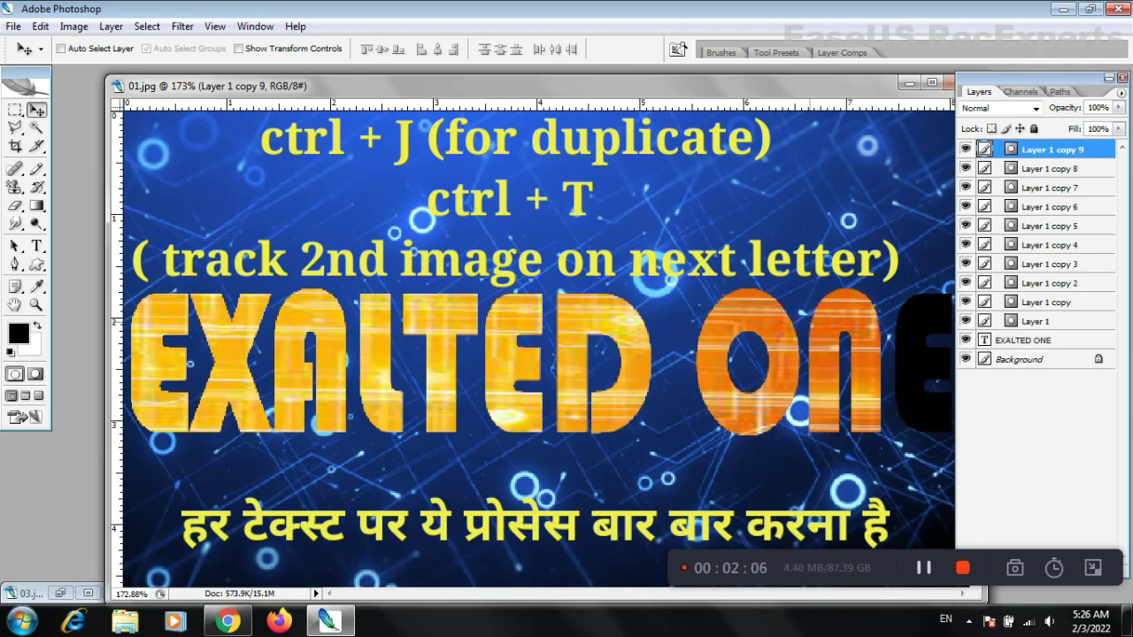
key("shift+Right")
key("shift+Right")
key("shift+Right")
key("shift+Right")
key("shift+Right")
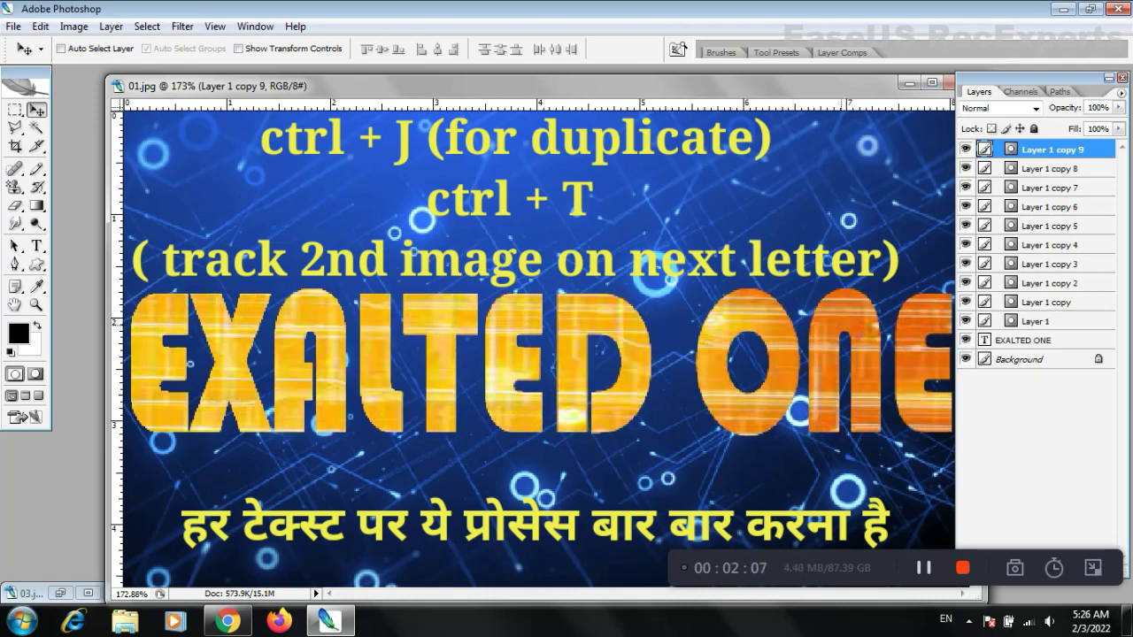
key("shift+Right")
key("shift+Right")
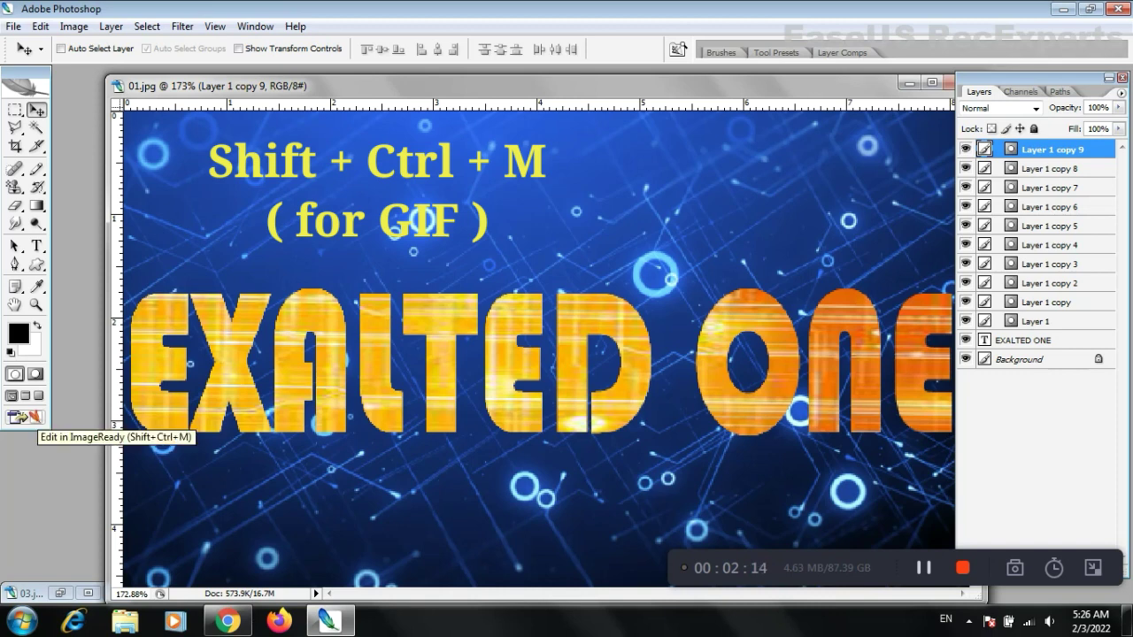
Step: Send the layered EXALTED ONE image to ImageReady with Edit in ImageReady
left_click(21, 416)
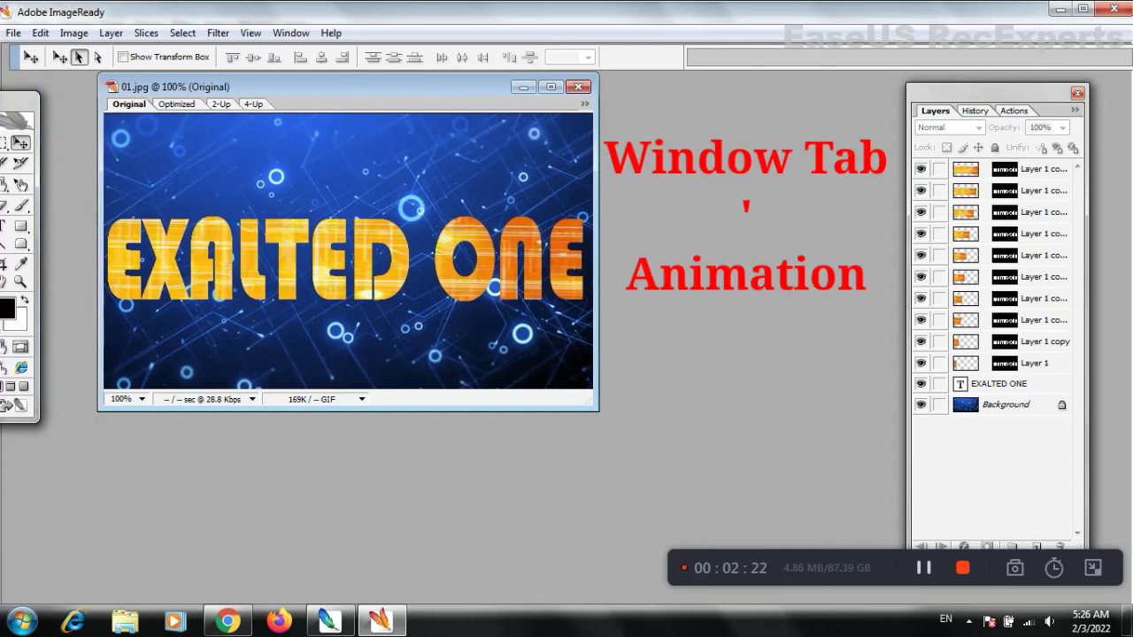
Step: Open the Animation palette from the Window menu
left_click(290, 32)
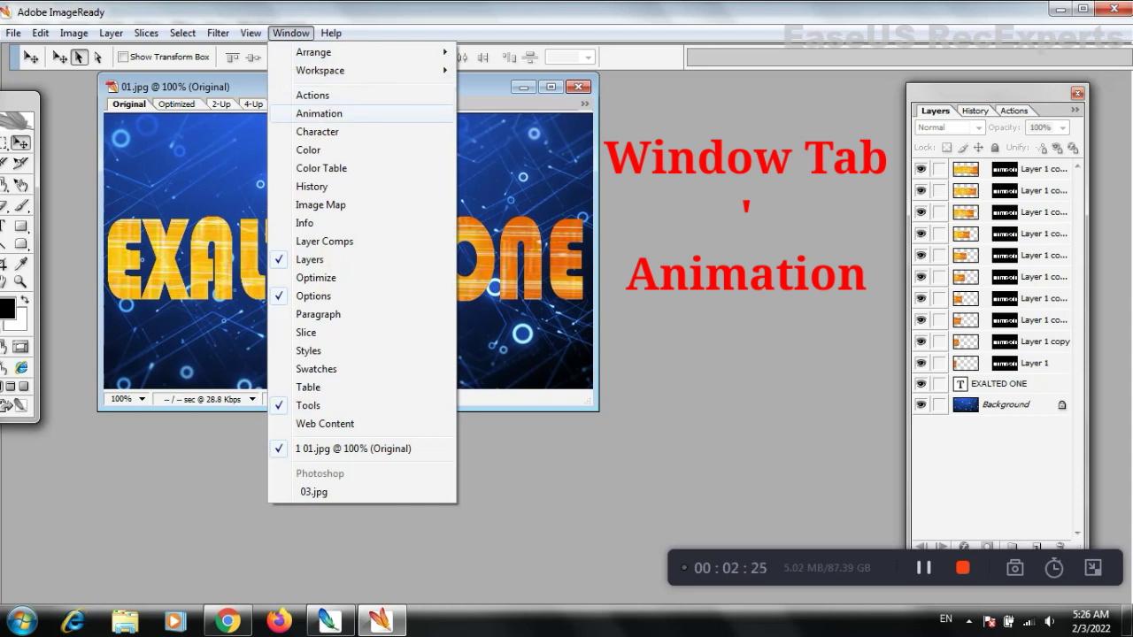
left_click(319, 113)
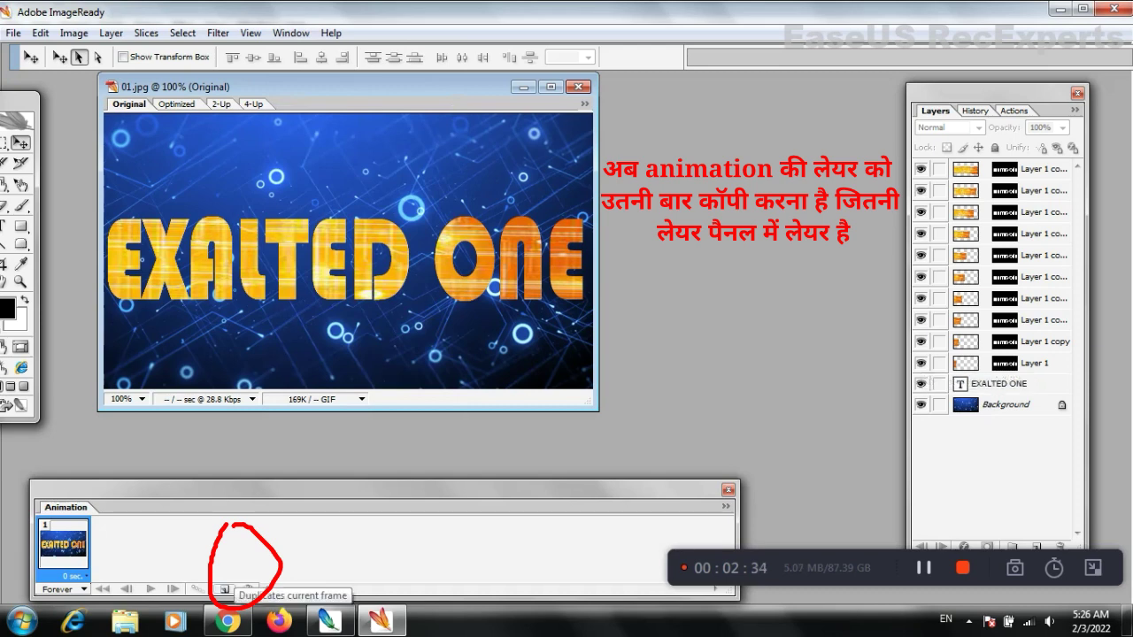
Step: Duplicate the frame ten times to make 11 frames, then select frame 1
left_click(225, 589)
left_click(224, 589)
left_click(225, 589)
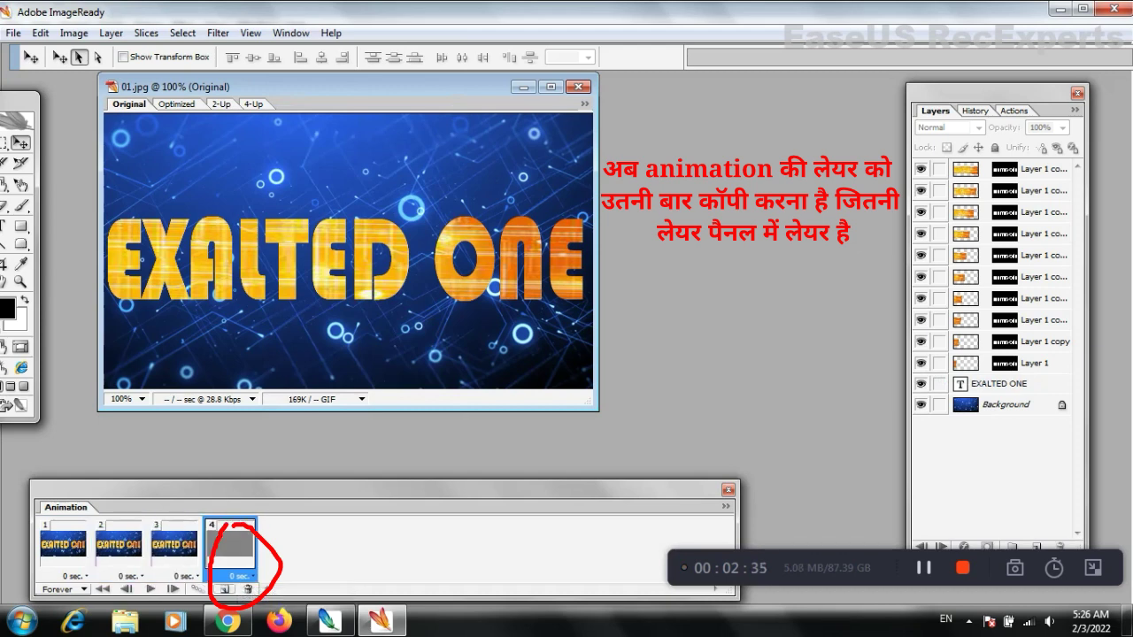
left_click(224, 588)
left_click(225, 589)
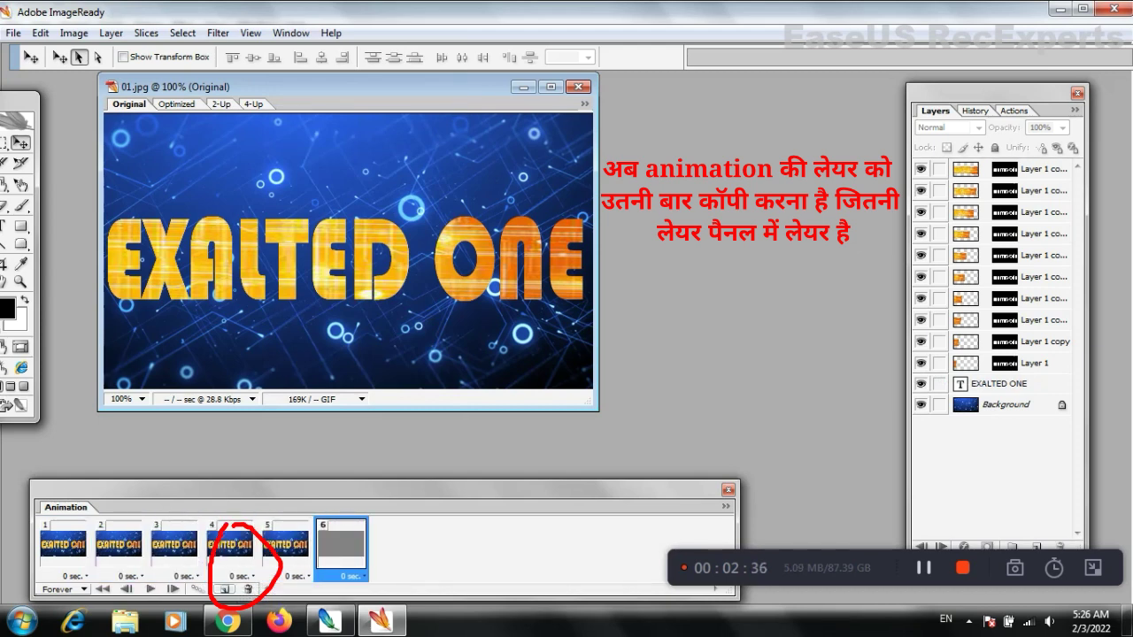
left_click(224, 589)
left_click(225, 588)
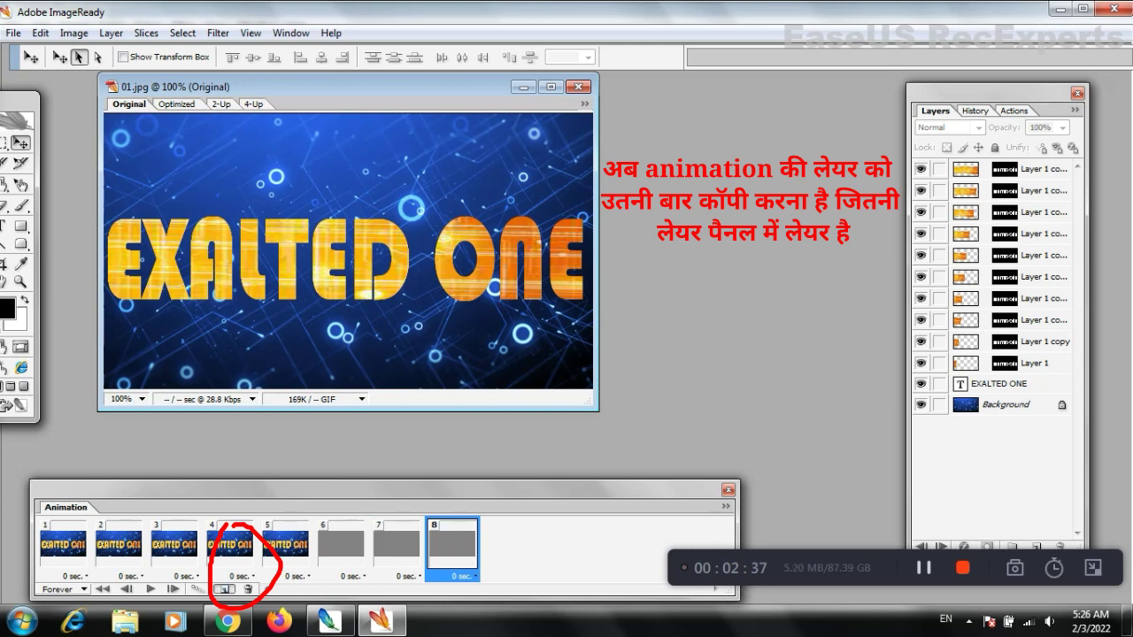
left_click(224, 588)
left_click(225, 589)
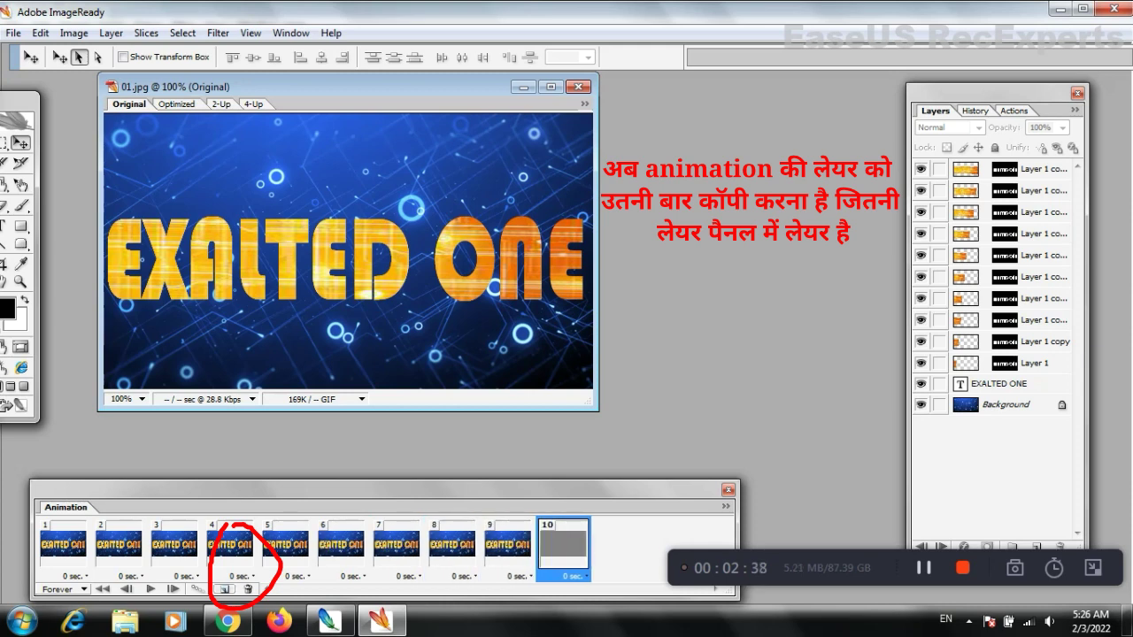
left_click(225, 589)
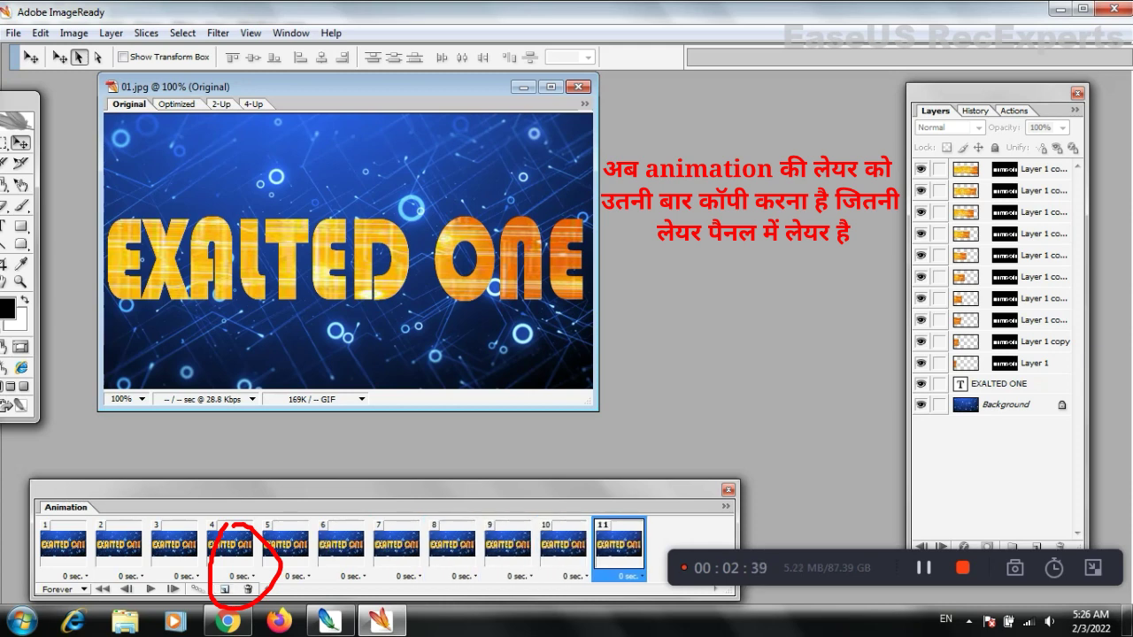
left_click(63, 544)
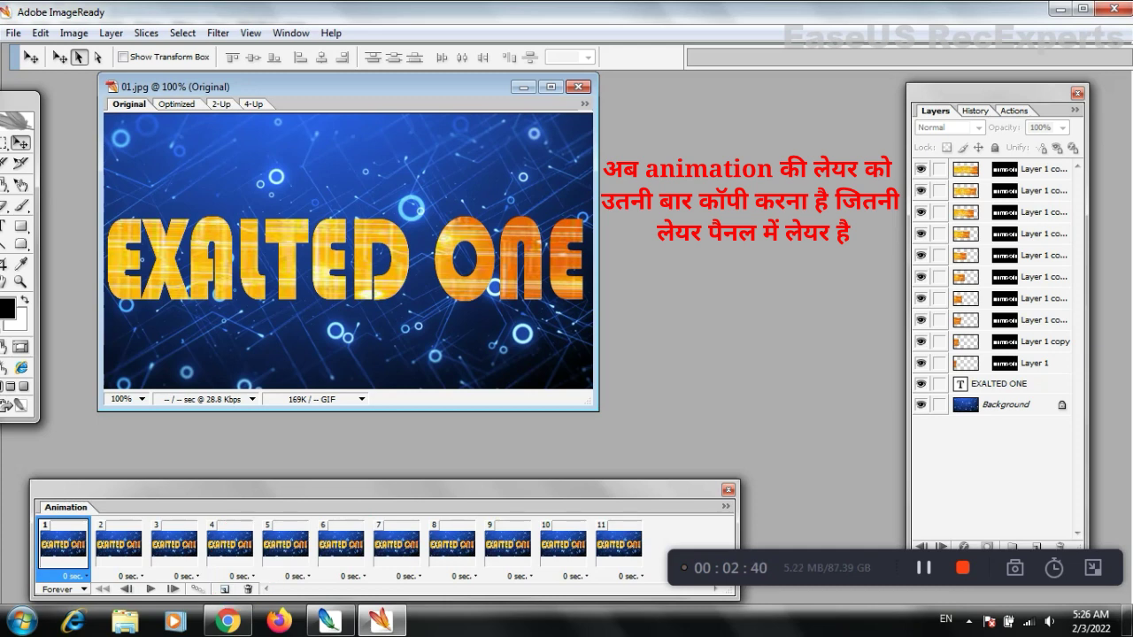
Step: Hide all the orange fill layers so frame 1 shows all-black letters
left_click(921, 169)
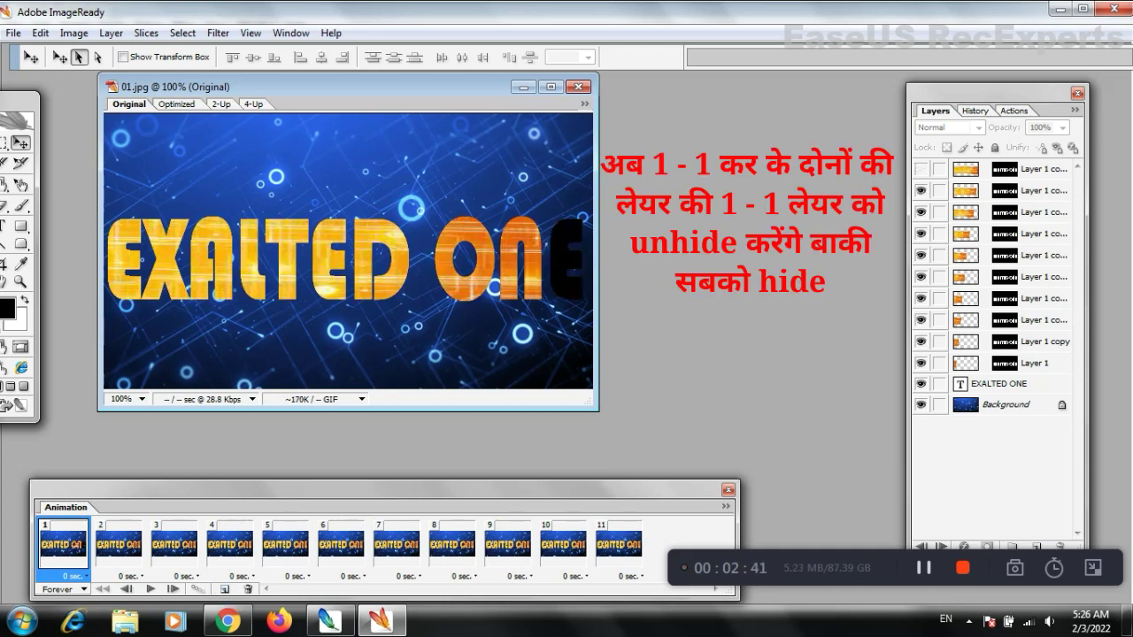
left_click(921, 191)
left_click(921, 213)
left_click(921, 233)
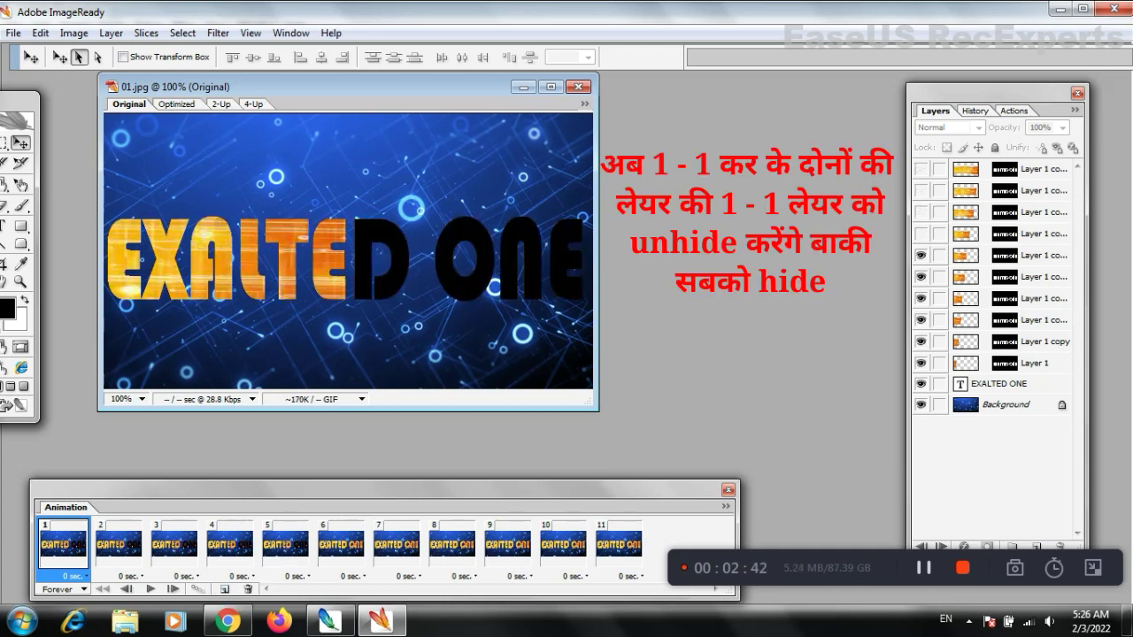
left_click(920, 255)
left_click(920, 277)
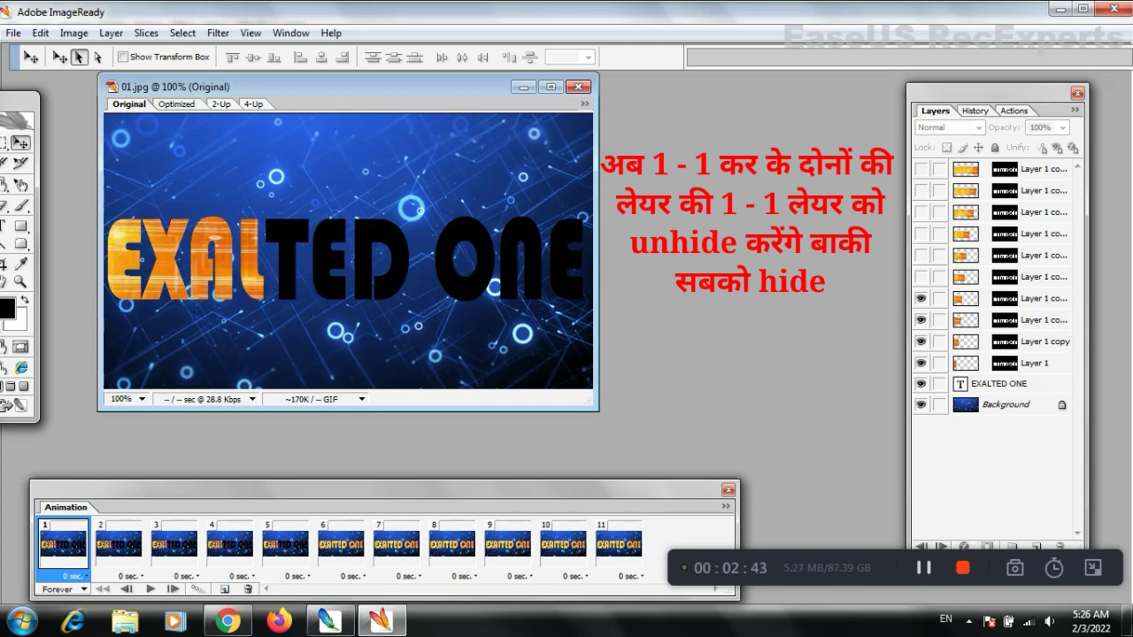
left_click(921, 298)
left_click(920, 320)
left_click(920, 341)
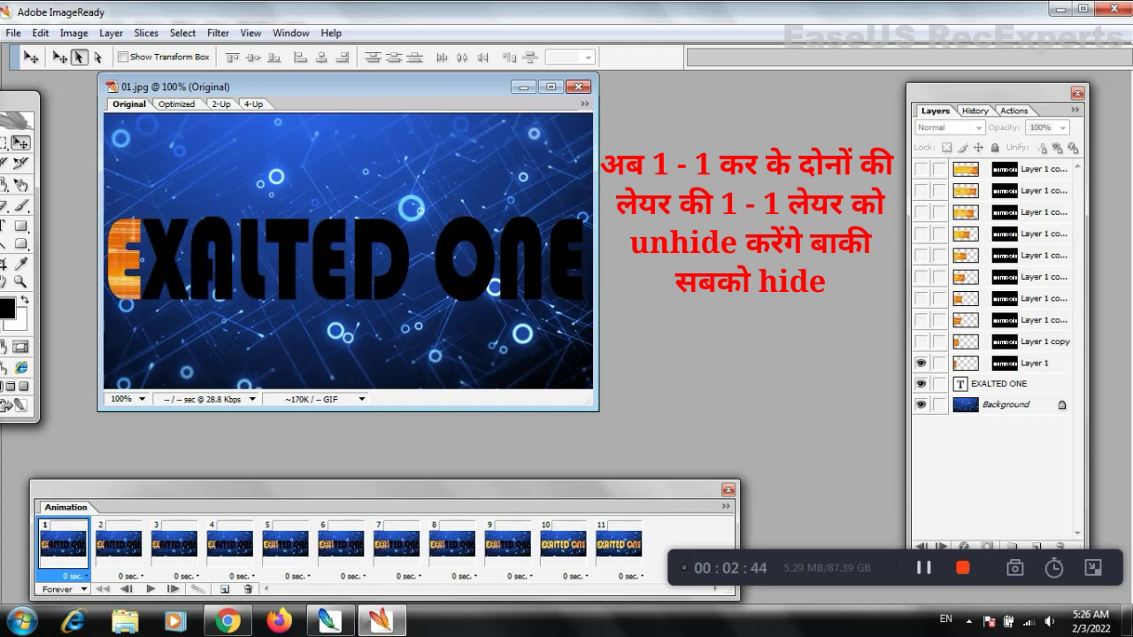
left_click(920, 363)
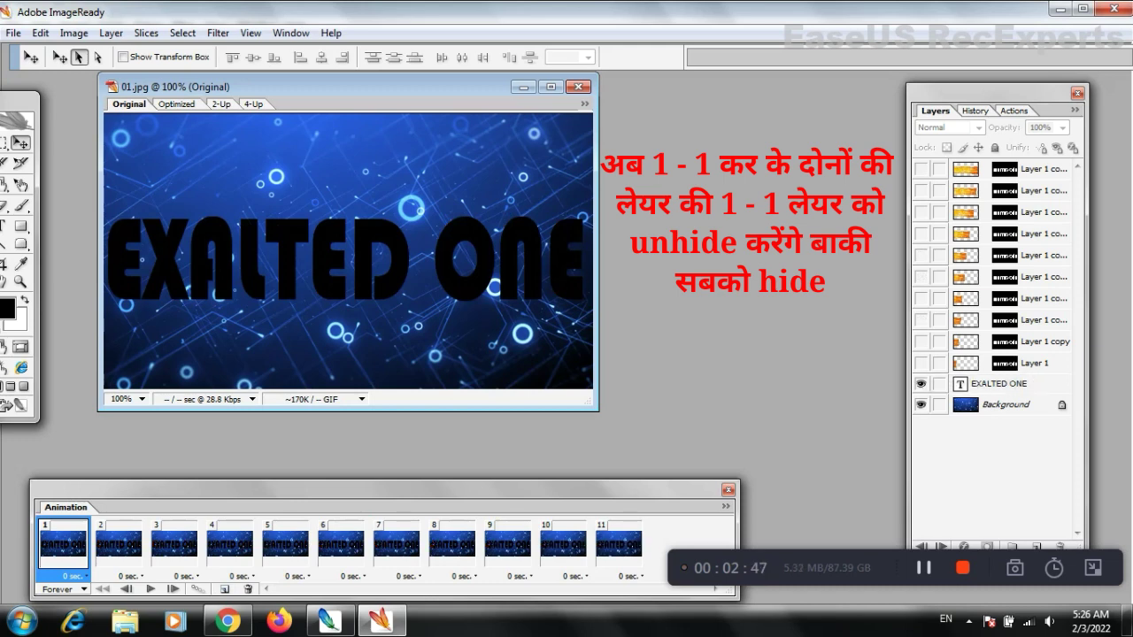
Step: In frames 2–7, reveal one more orange layer each, progressing from EX to EXALTED
left_click(119, 544)
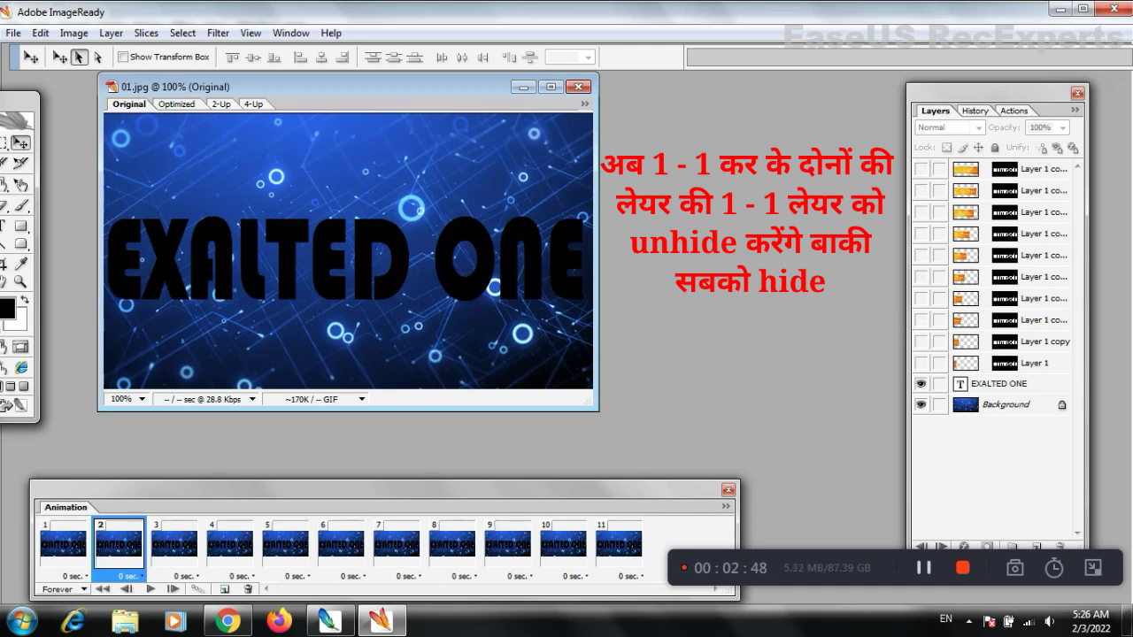
left_click(920, 341)
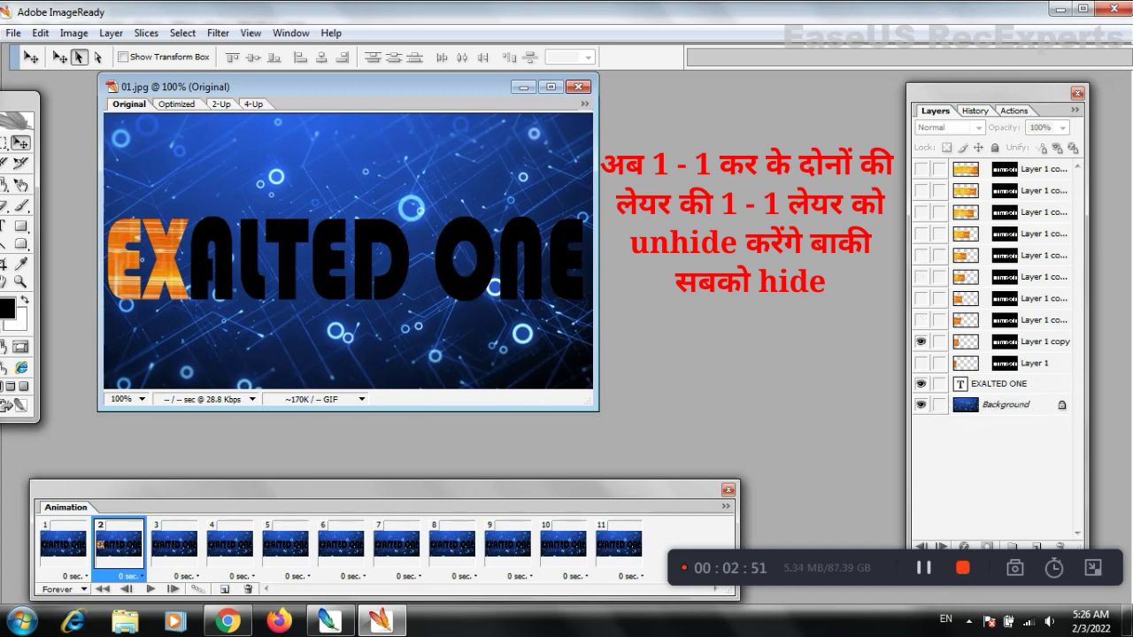
left_click(174, 544)
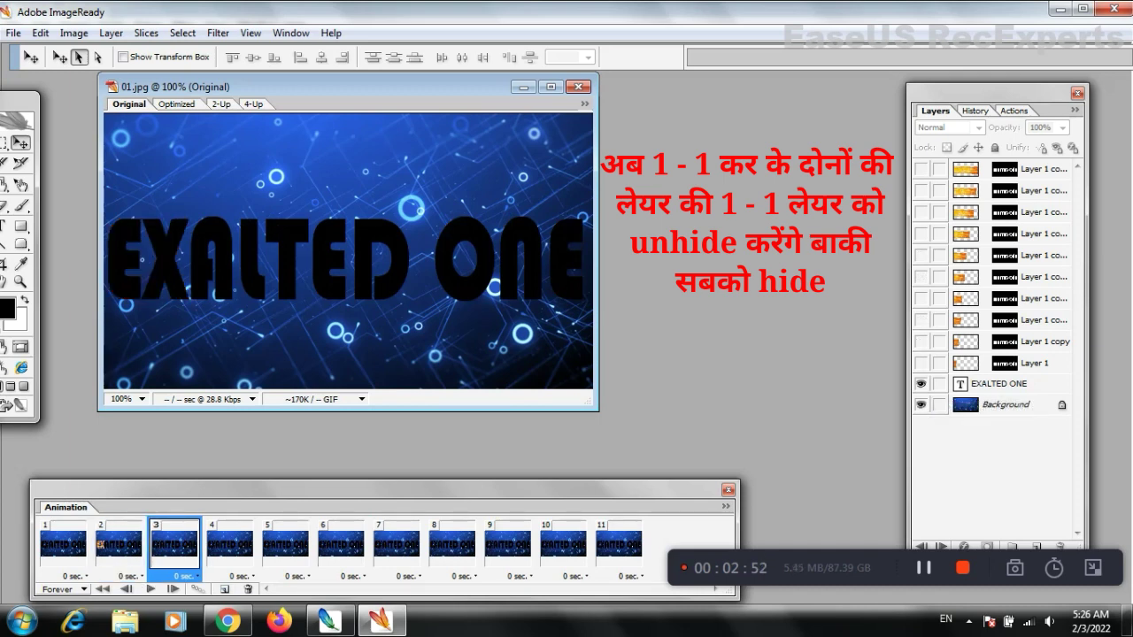
left_click(920, 320)
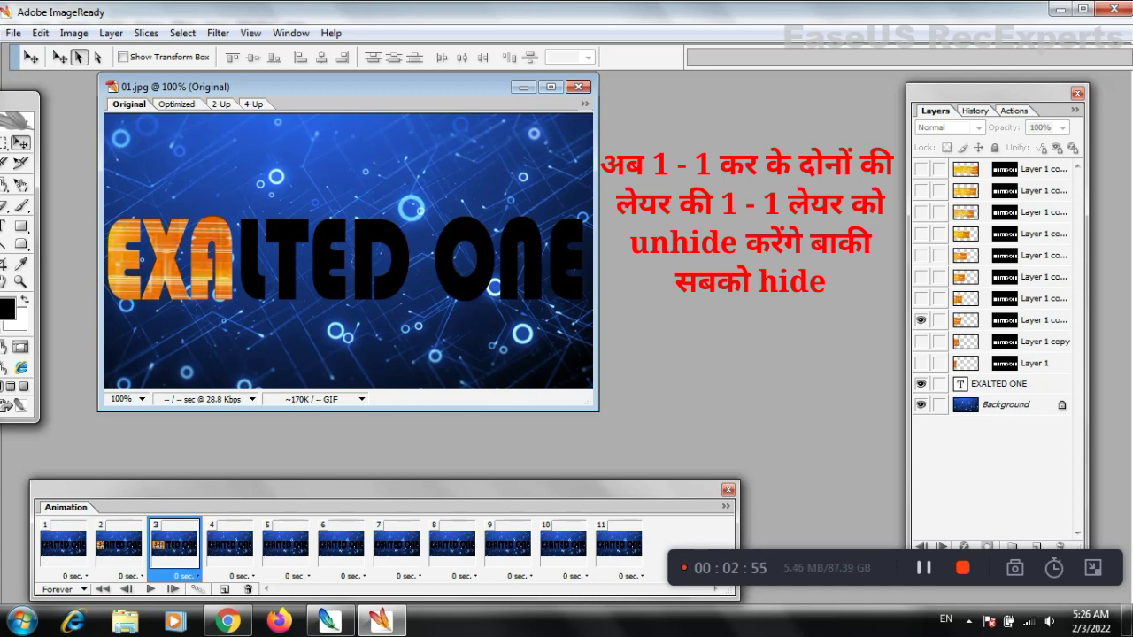
left_click(230, 544)
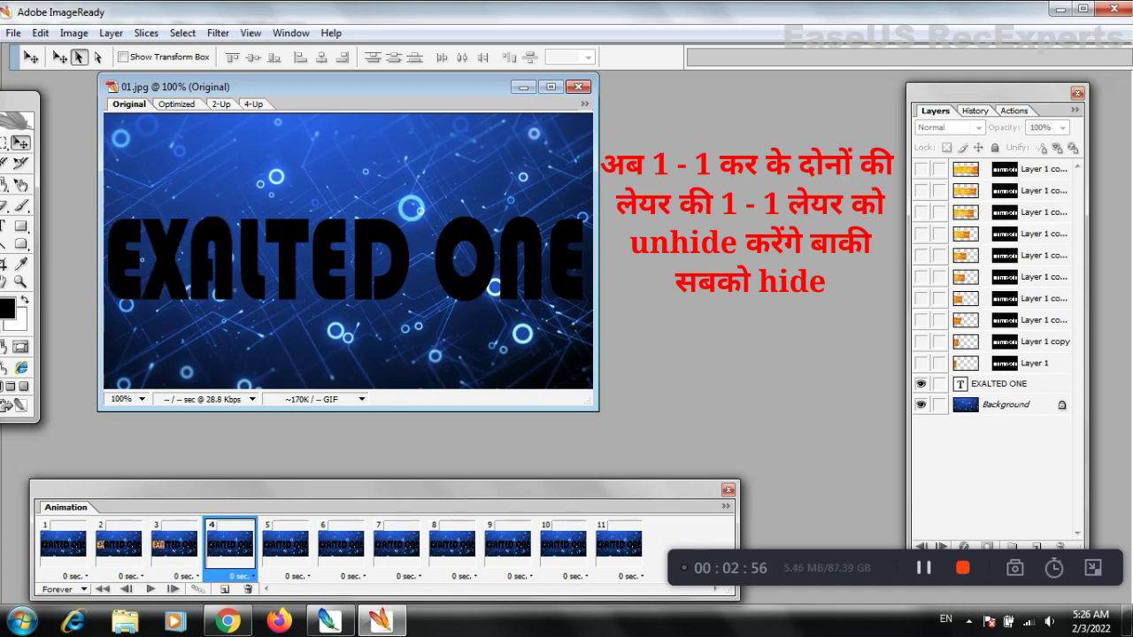
left_click(920, 298)
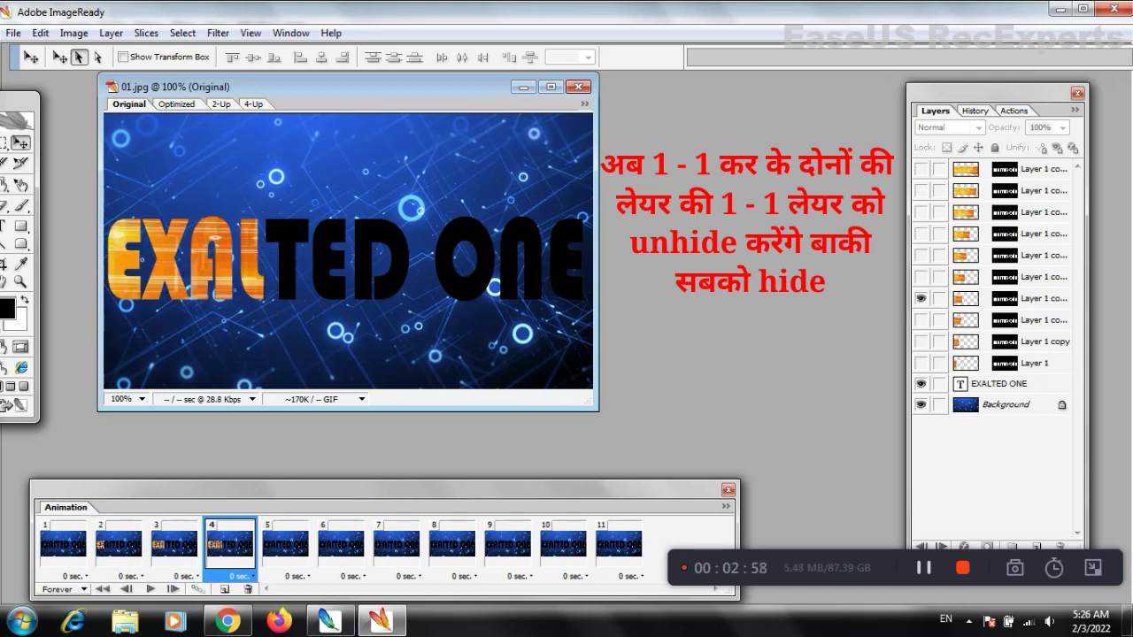
left_click(285, 544)
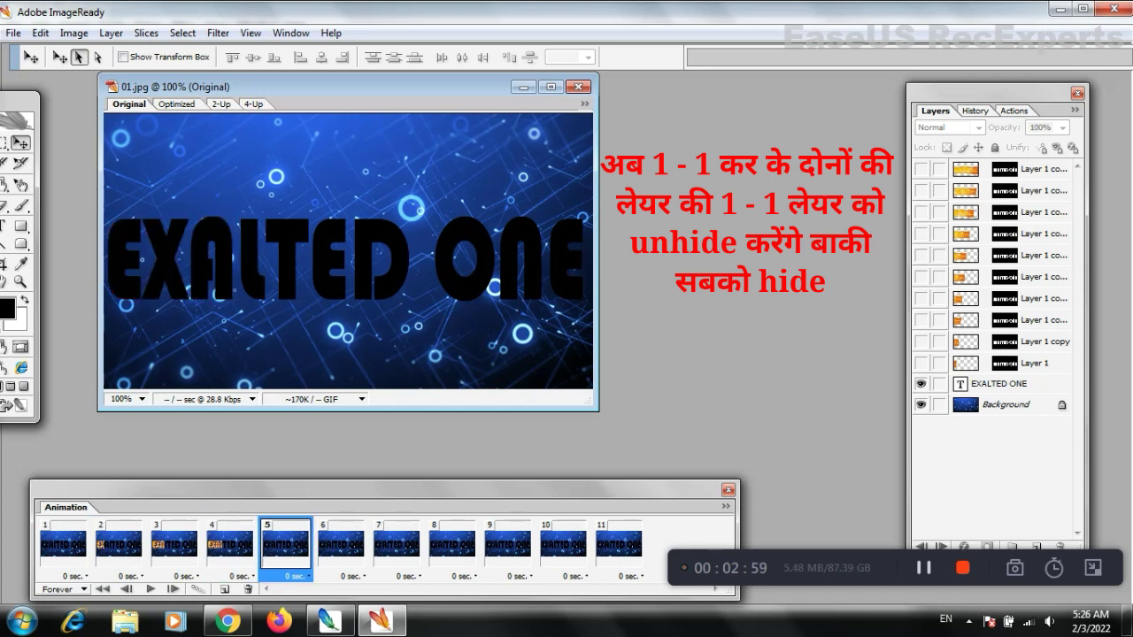
left_click(920, 276)
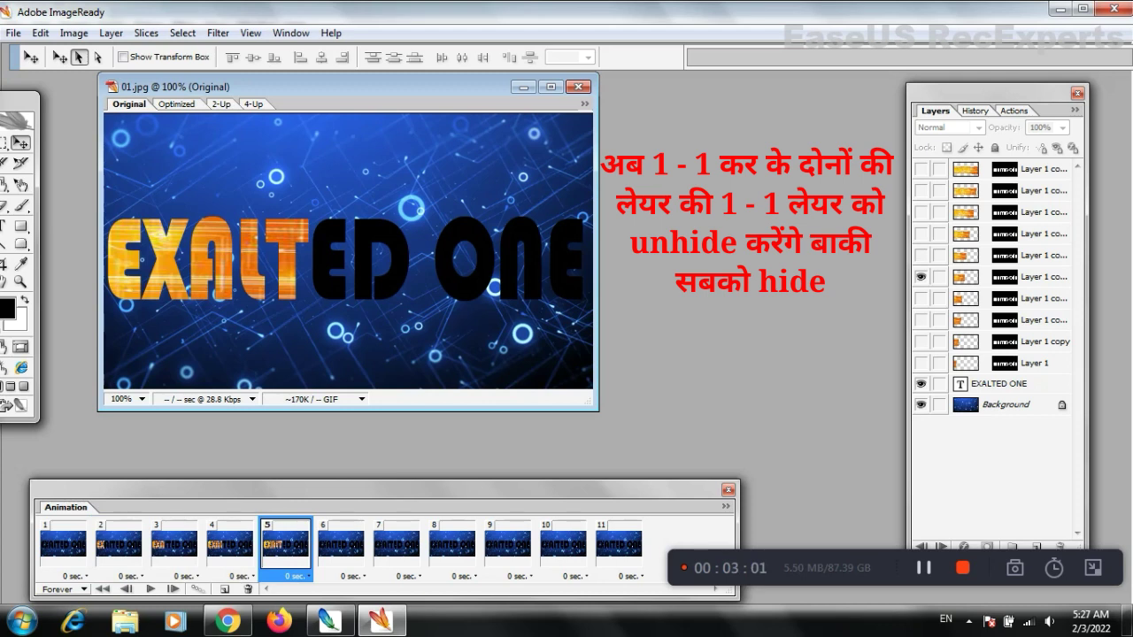
left_click(341, 542)
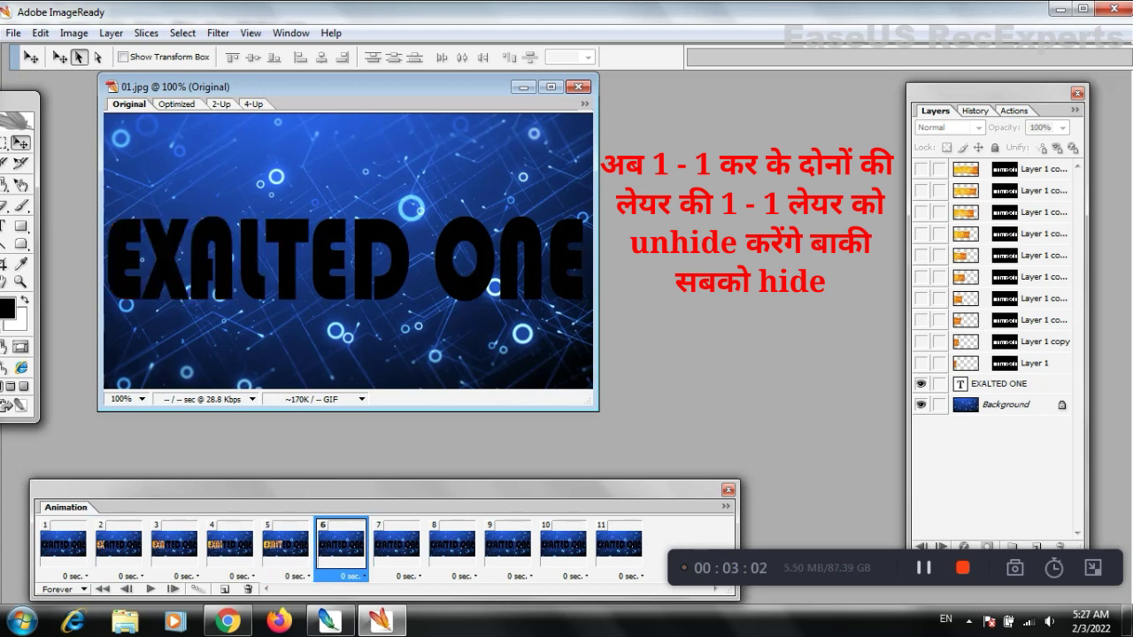
left_click(921, 254)
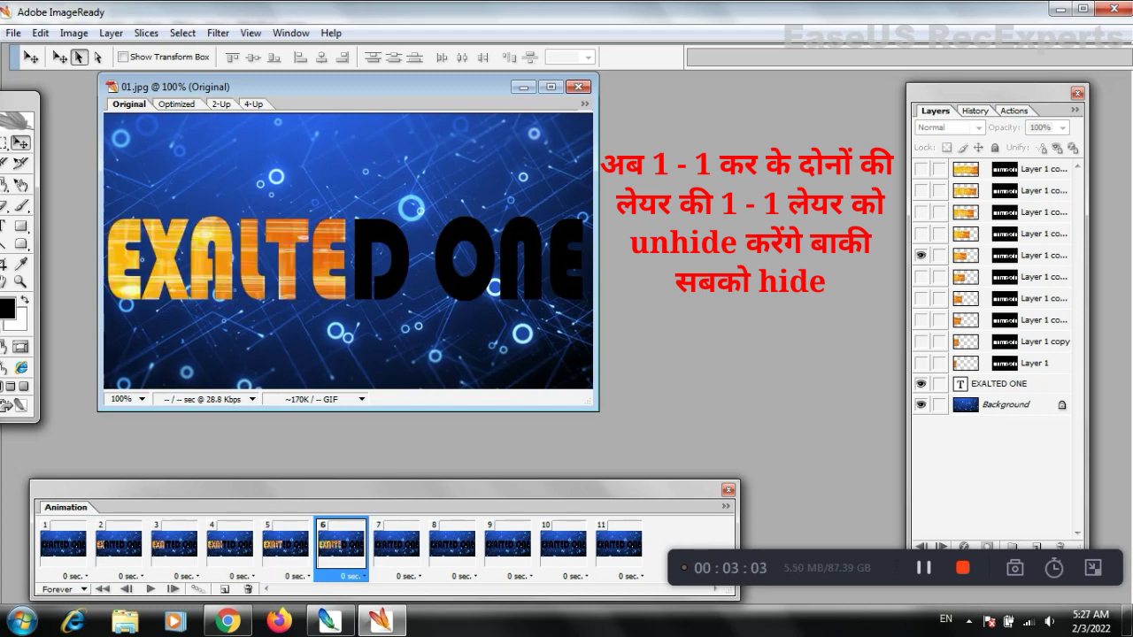
left_click(397, 542)
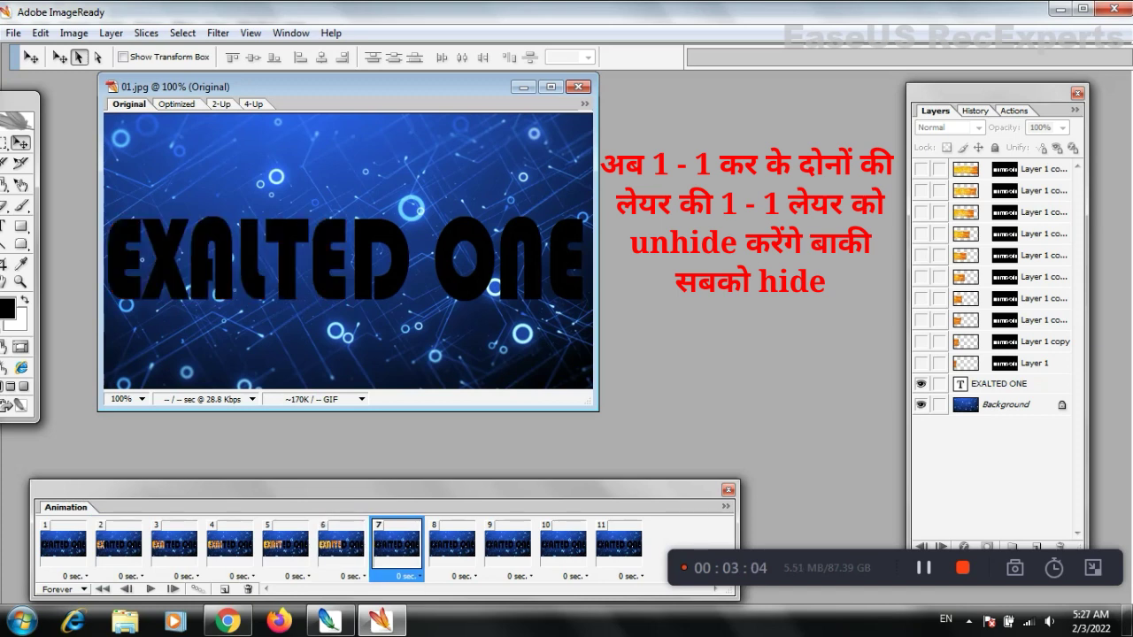
left_click(921, 234)
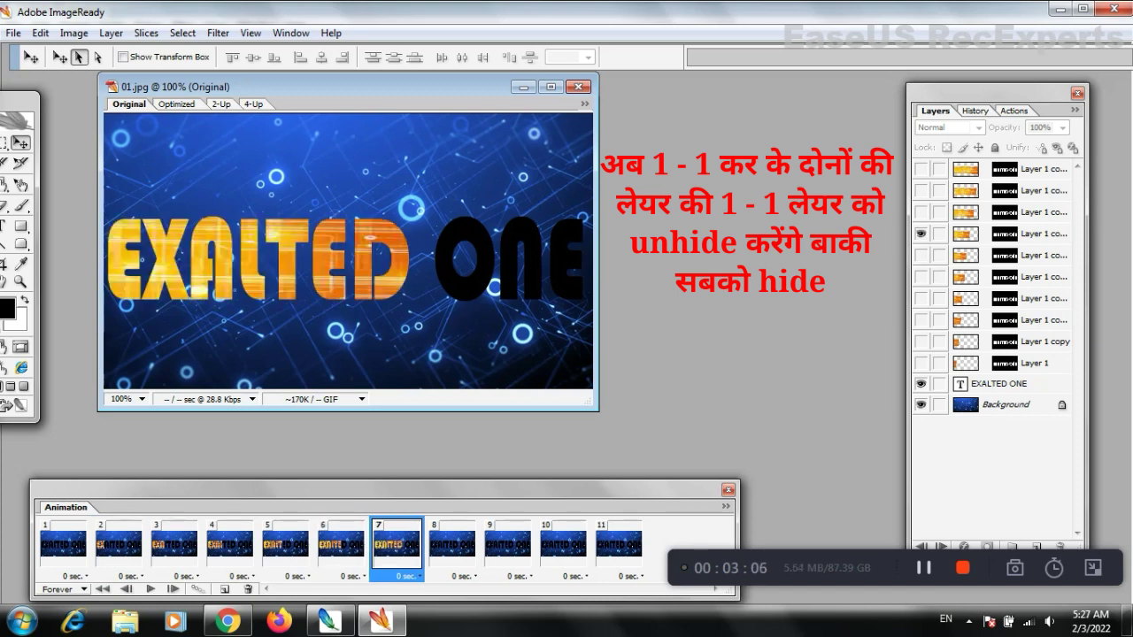
Step: Reveal orange through O and ON in frames 8–9, and fully orange letters in frame 10
left_click(452, 543)
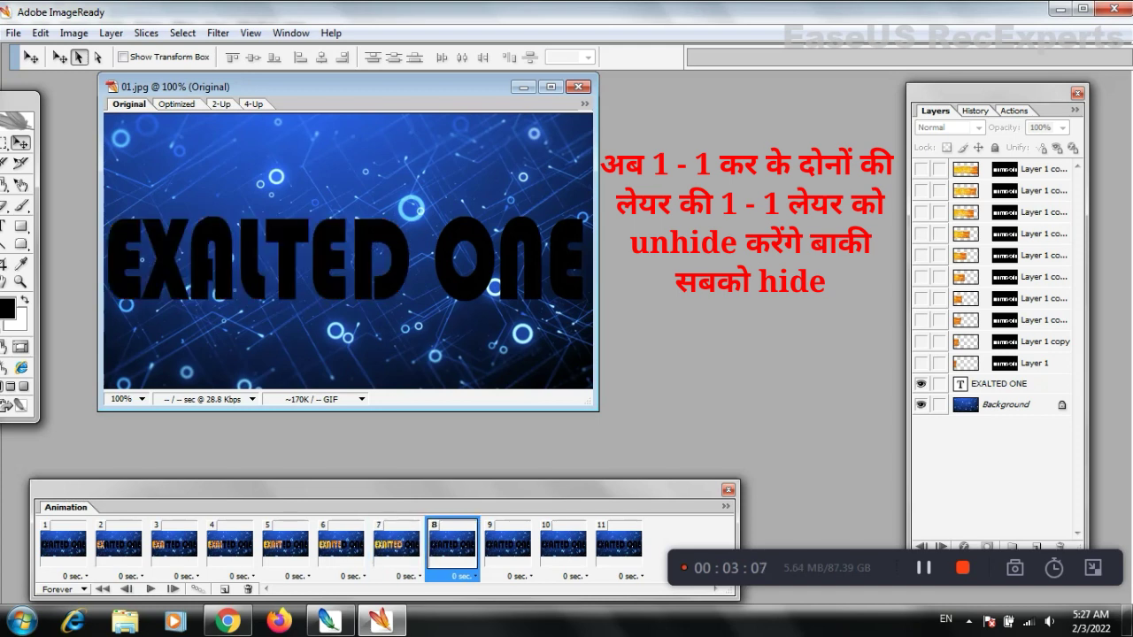
left_click(921, 213)
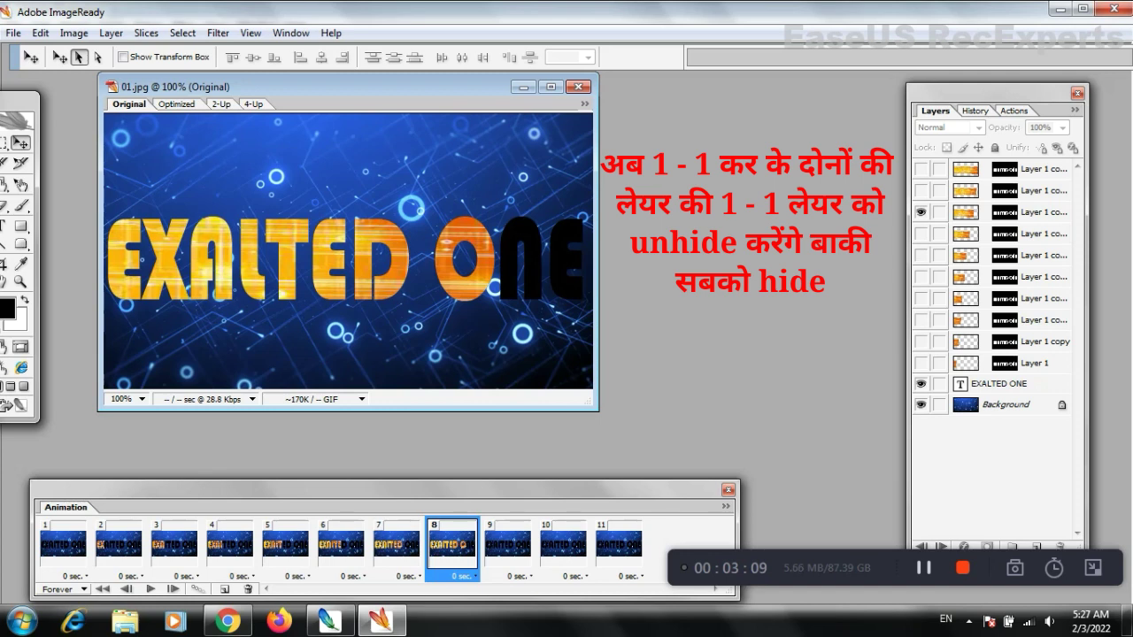
left_click(507, 544)
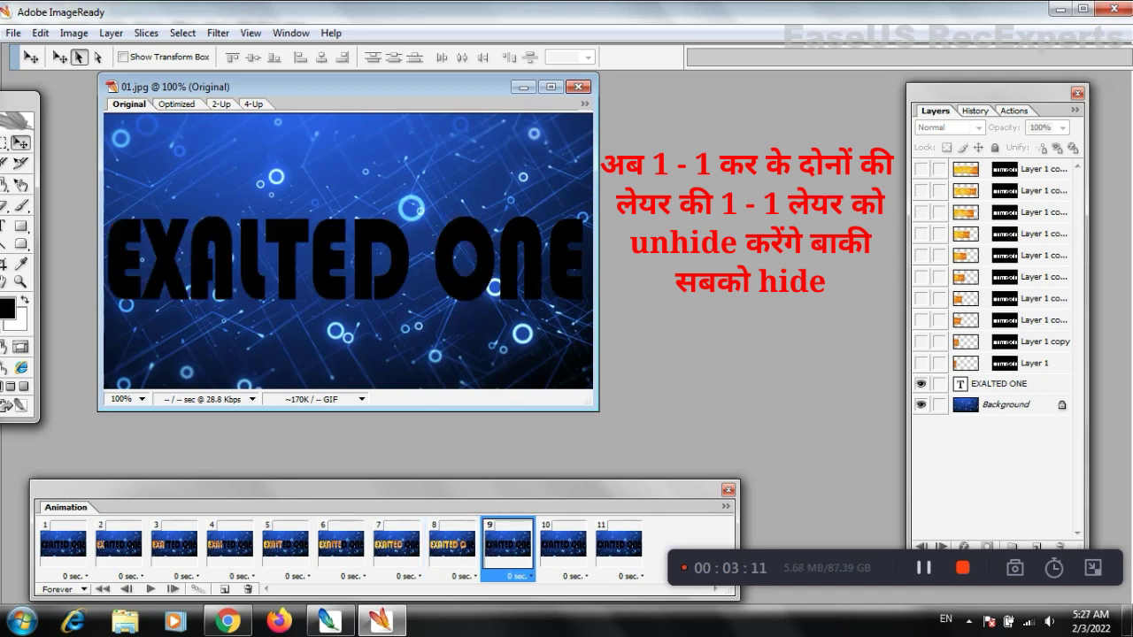
left_click(921, 191)
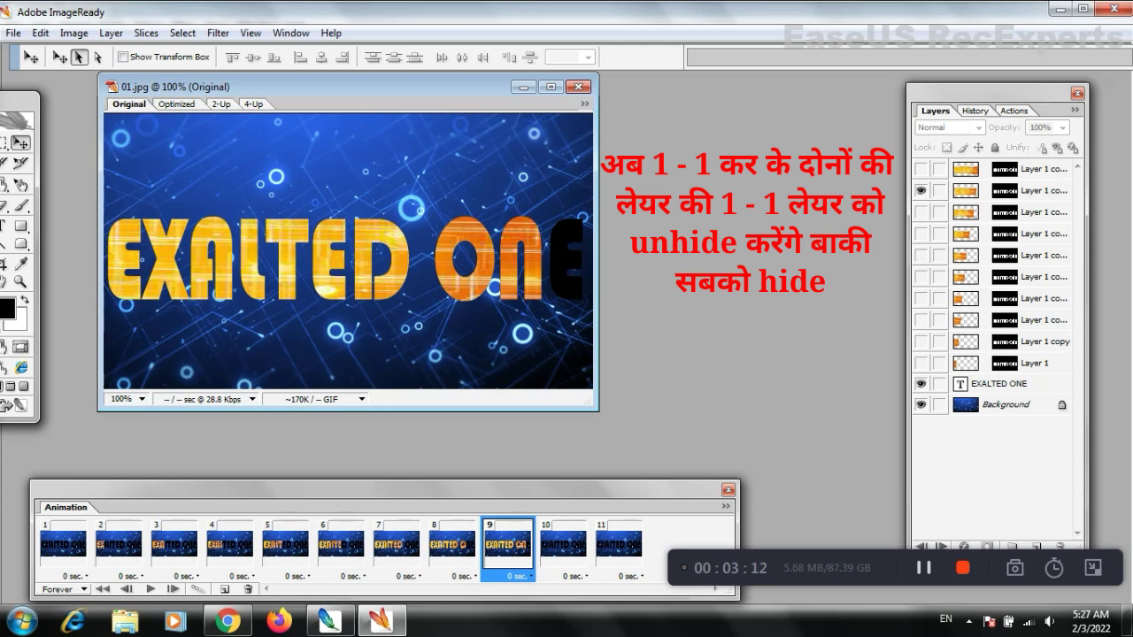
left_click(452, 545)
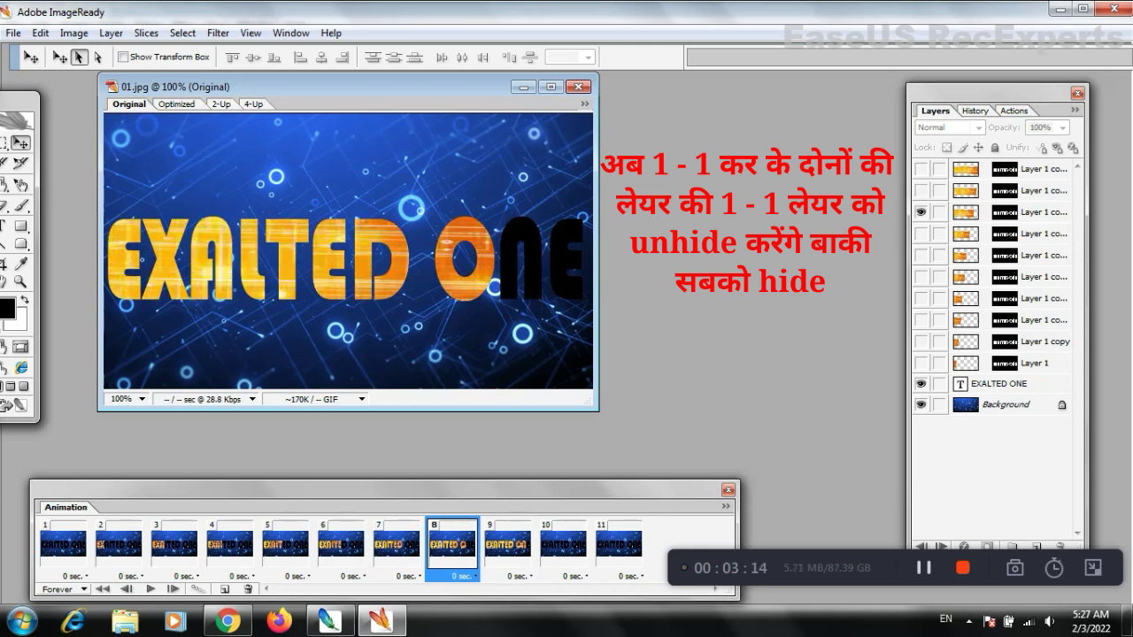
left_click(507, 545)
left_click(563, 545)
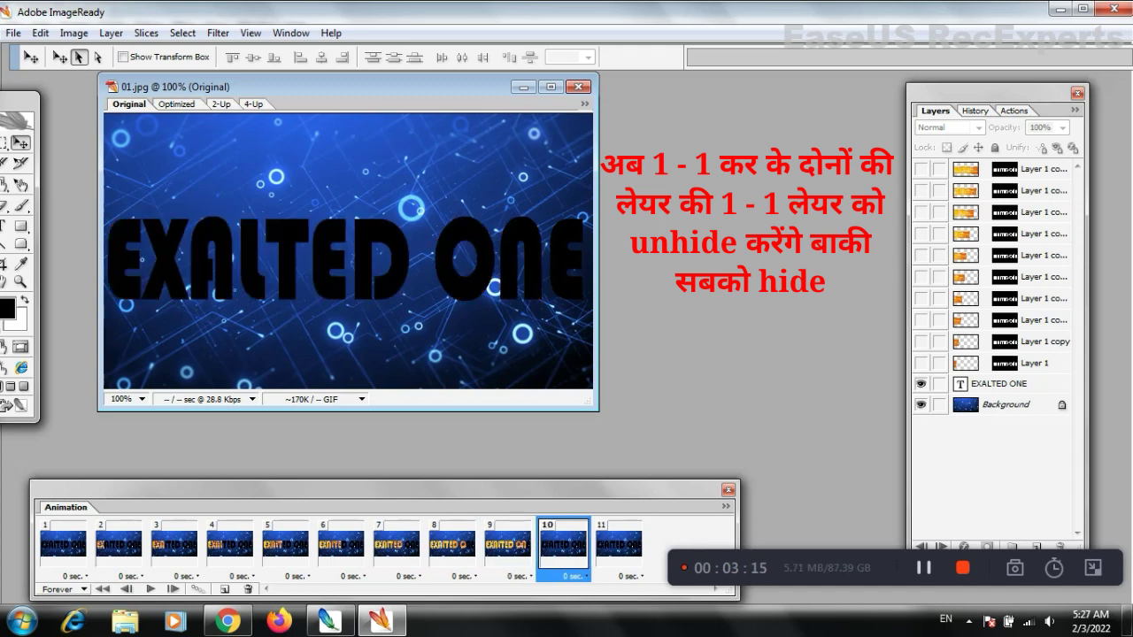
left_click(920, 168)
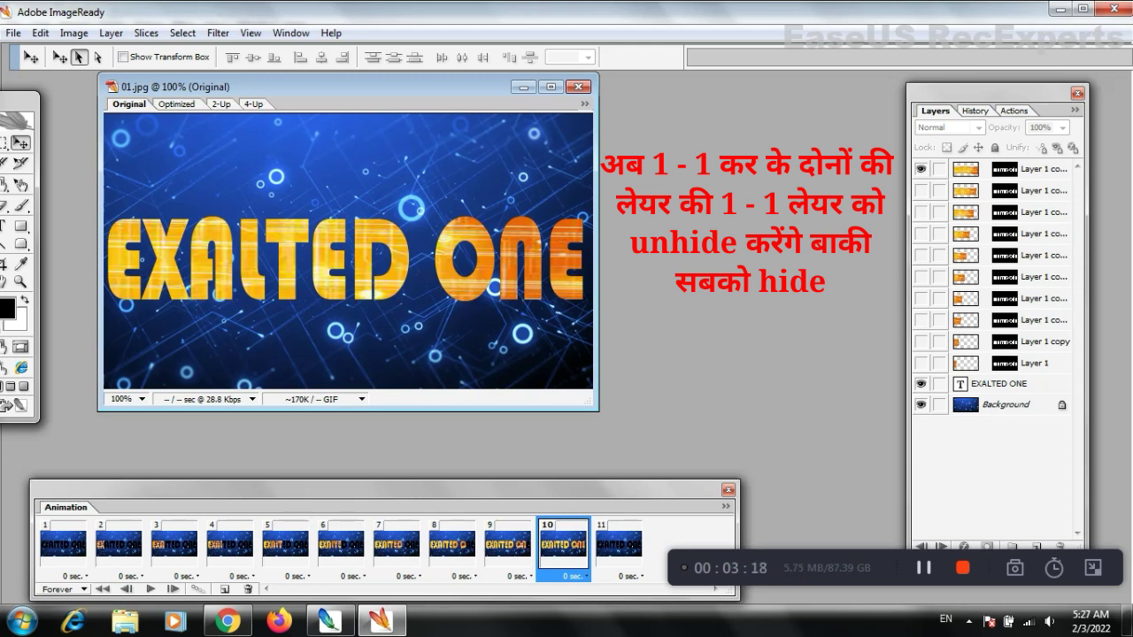
Step: Delete the eleventh frame, preview the animation, and return to frame 1
left_click(617, 545)
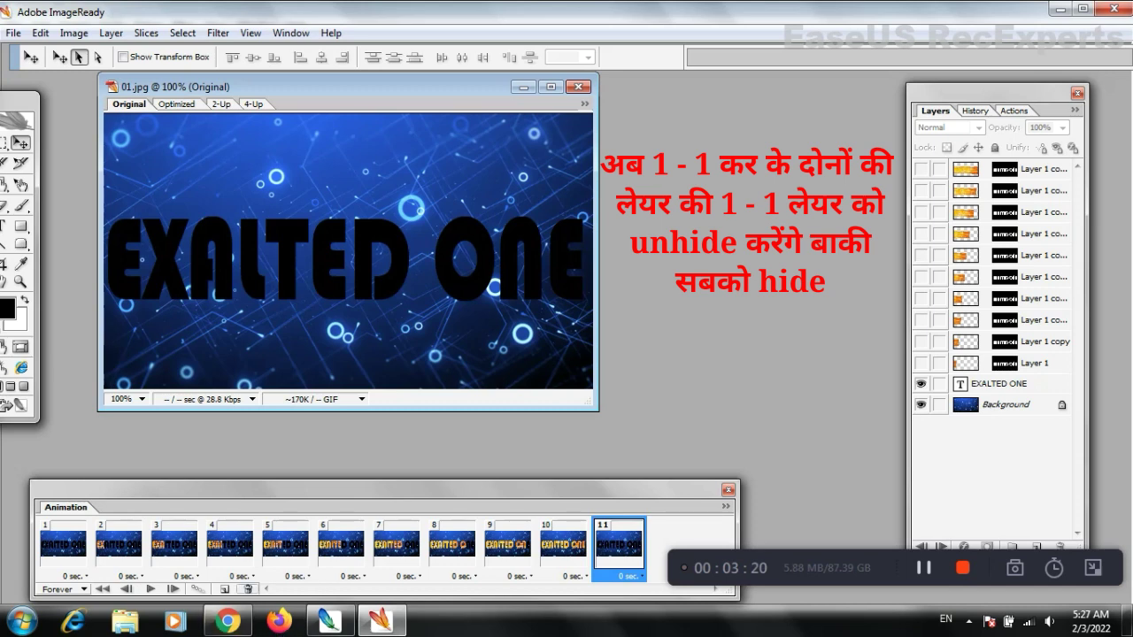
left_click(249, 588)
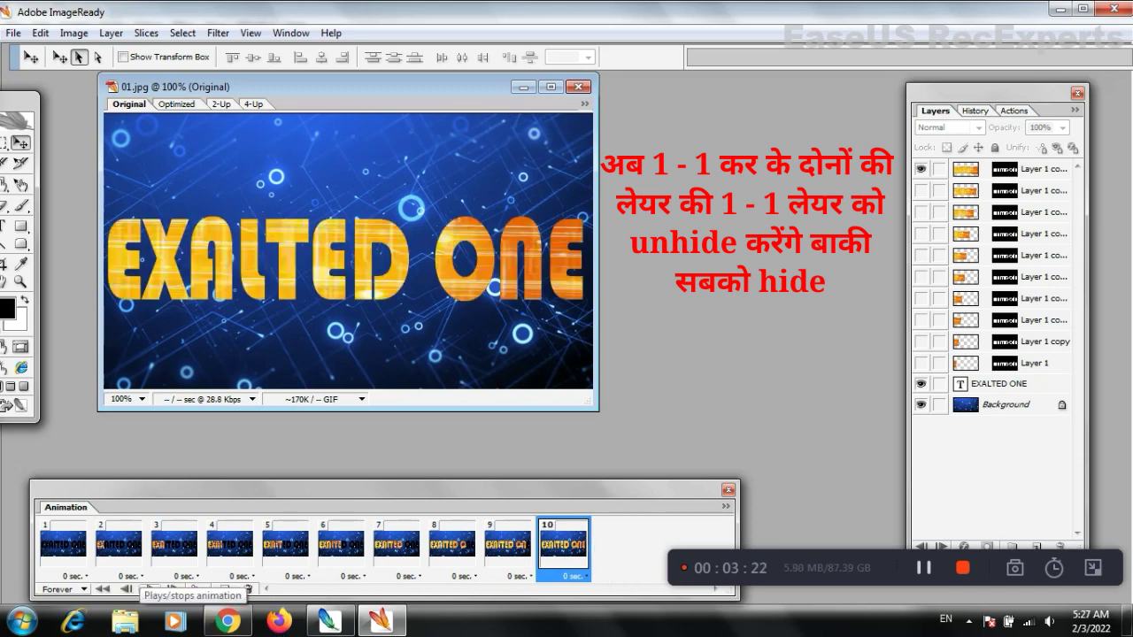
left_click(147, 588)
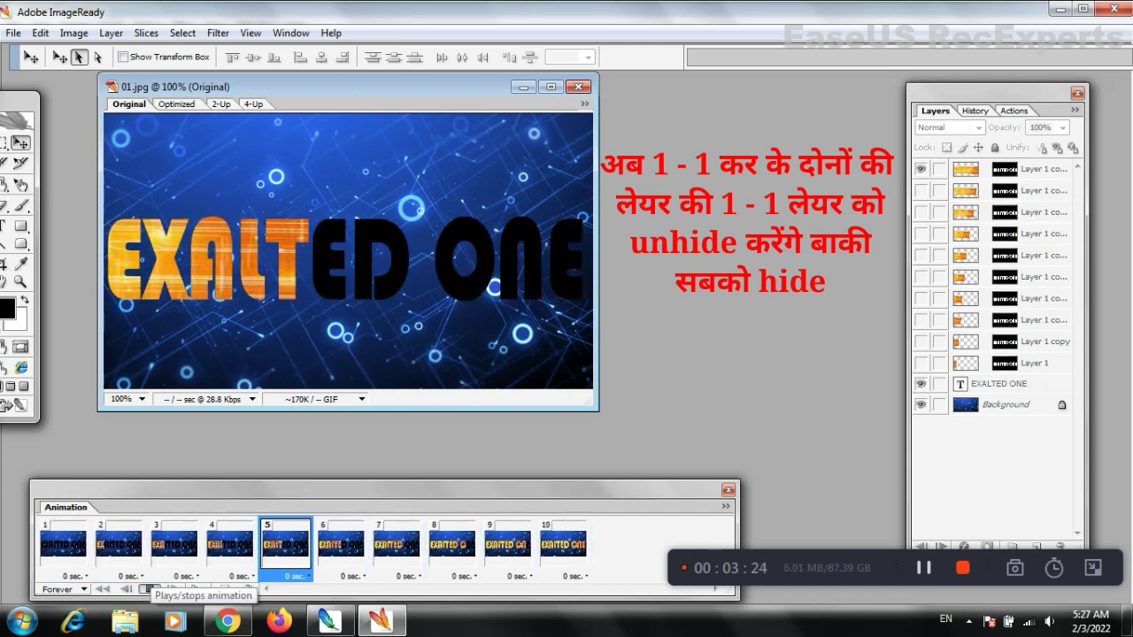
left_click(147, 588)
left_click(63, 544)
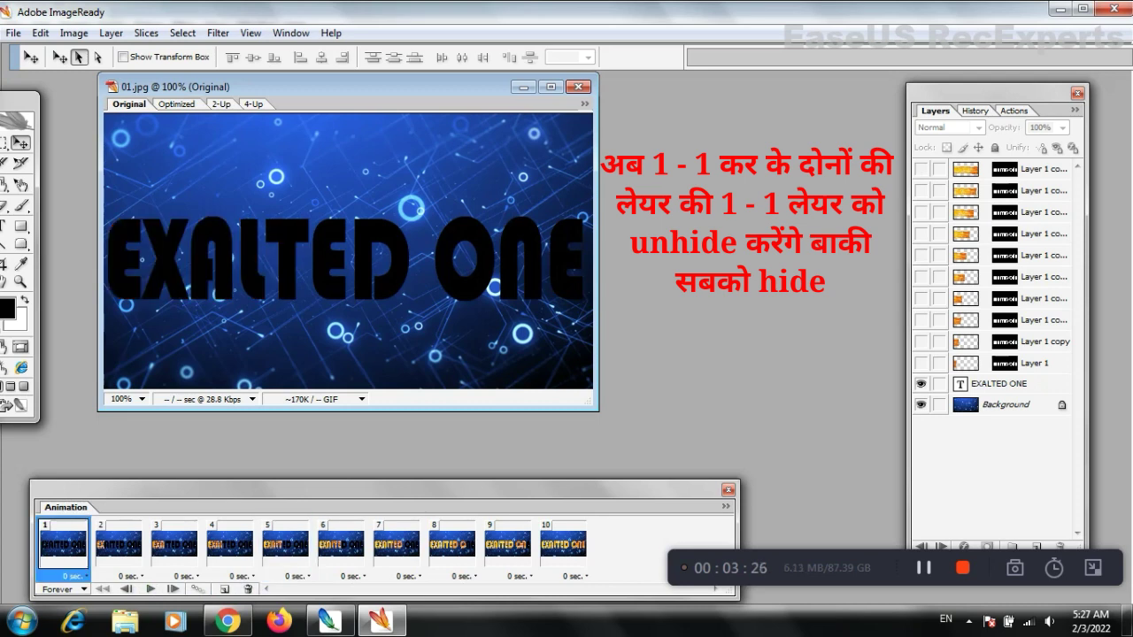
Step: Give all ten animation frames a 0.1 second delay and preview the playback
left_click(563, 544, "shift")
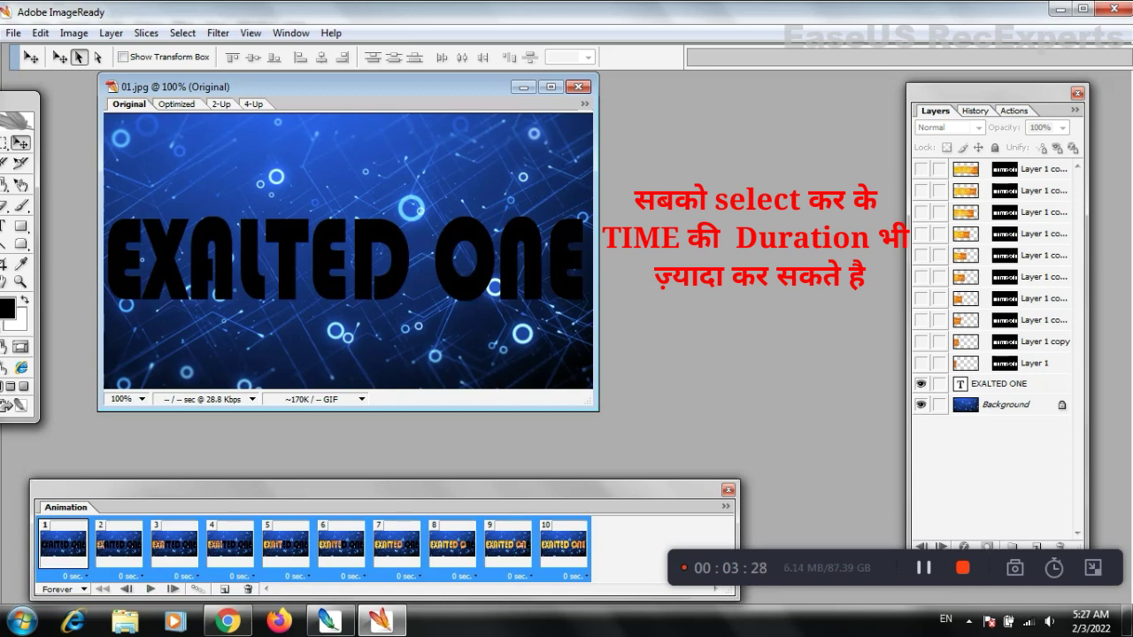
left_click(567, 576)
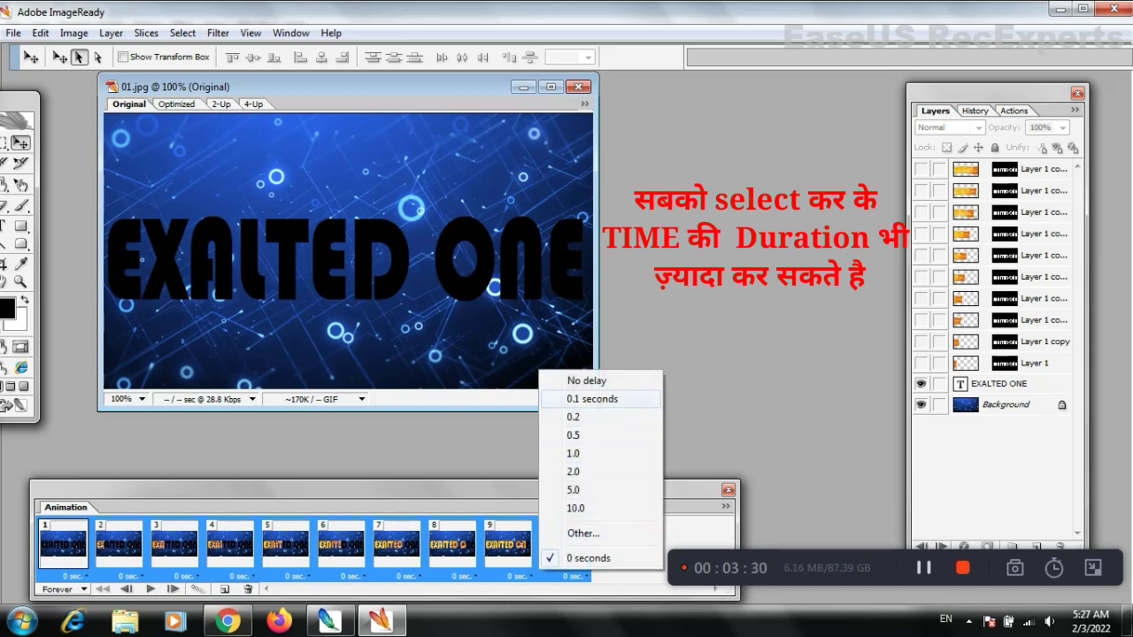
left_click(591, 399)
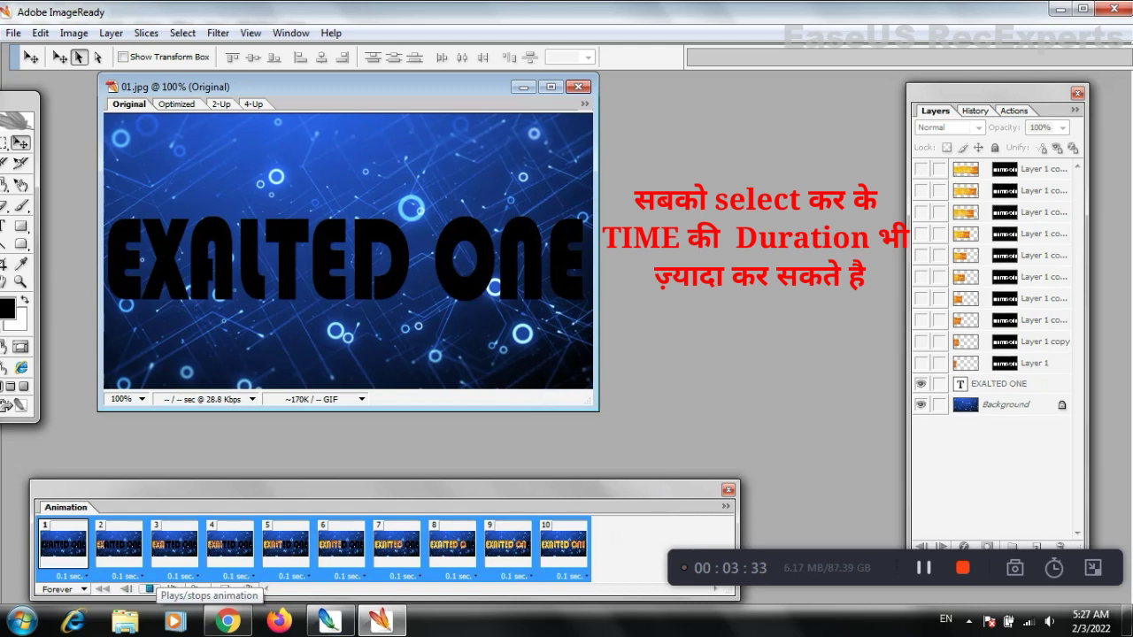
left_click(151, 589)
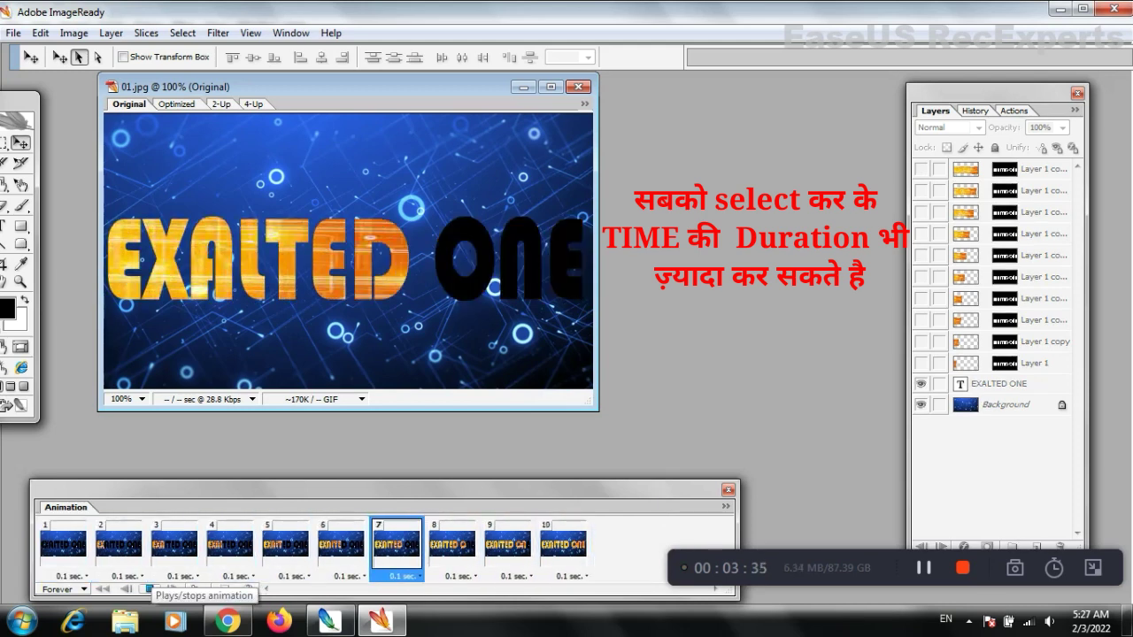
left_click(151, 589)
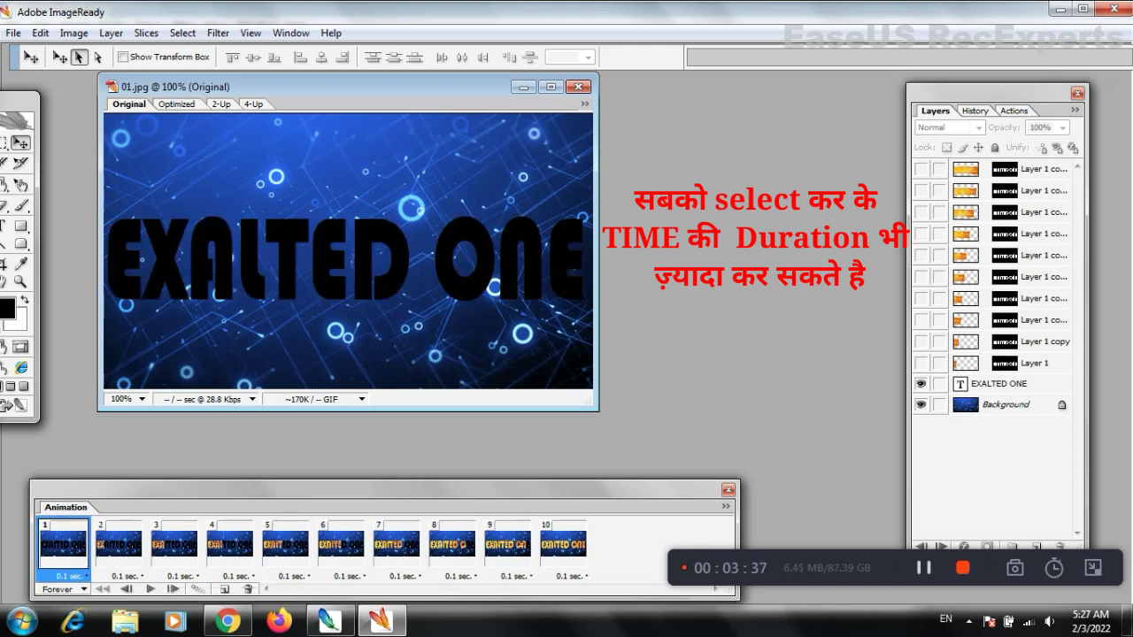
Step: Set frames 1–9 to 0.2 seconds and frame 10 to 0.5 seconds, then replay the animation
left_click(507, 544, "shift")
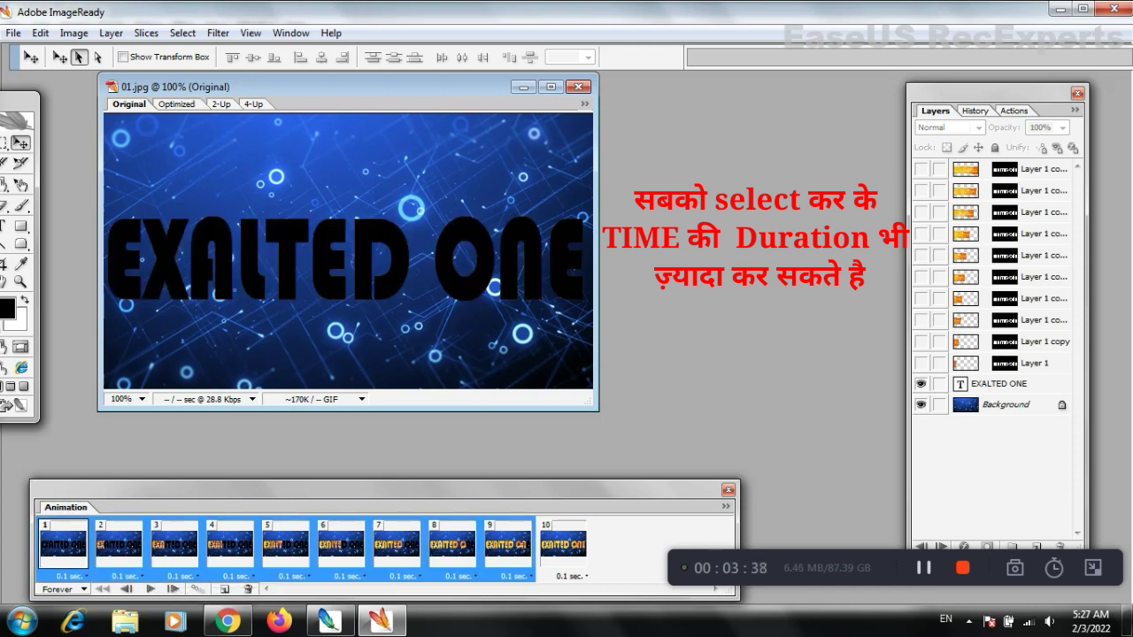
left_click(515, 576)
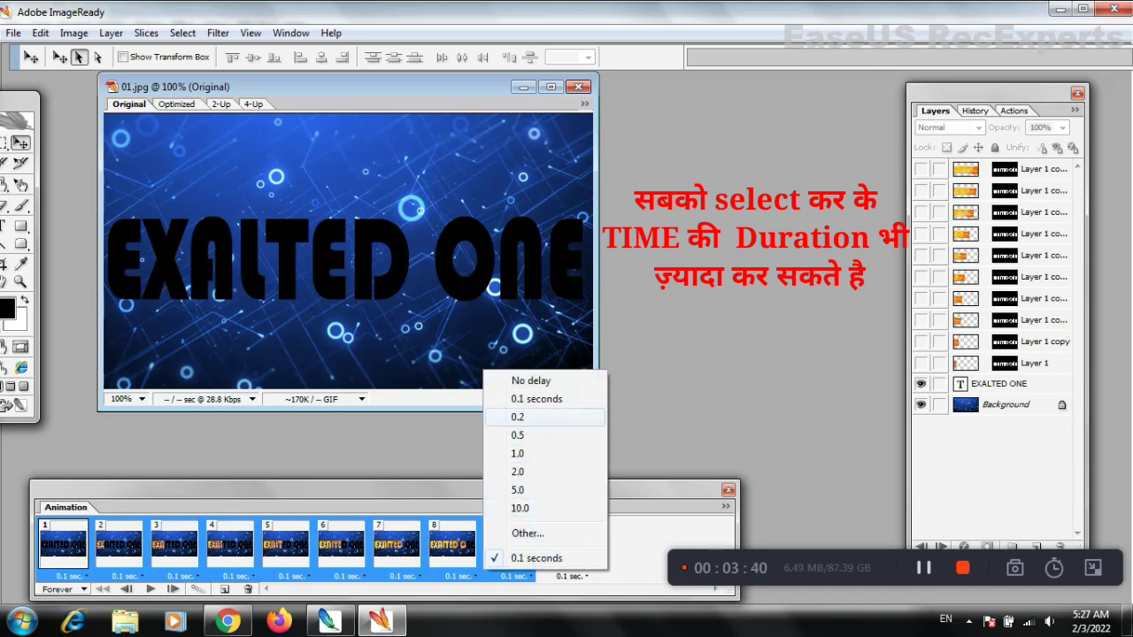
left_click(518, 417)
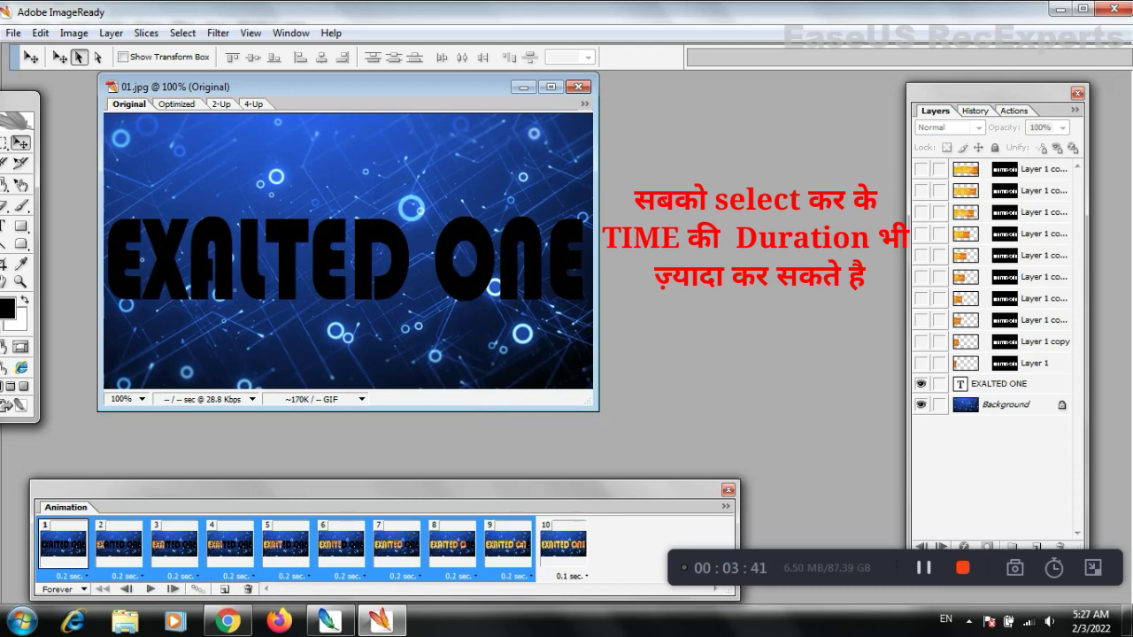
left_click(571, 576)
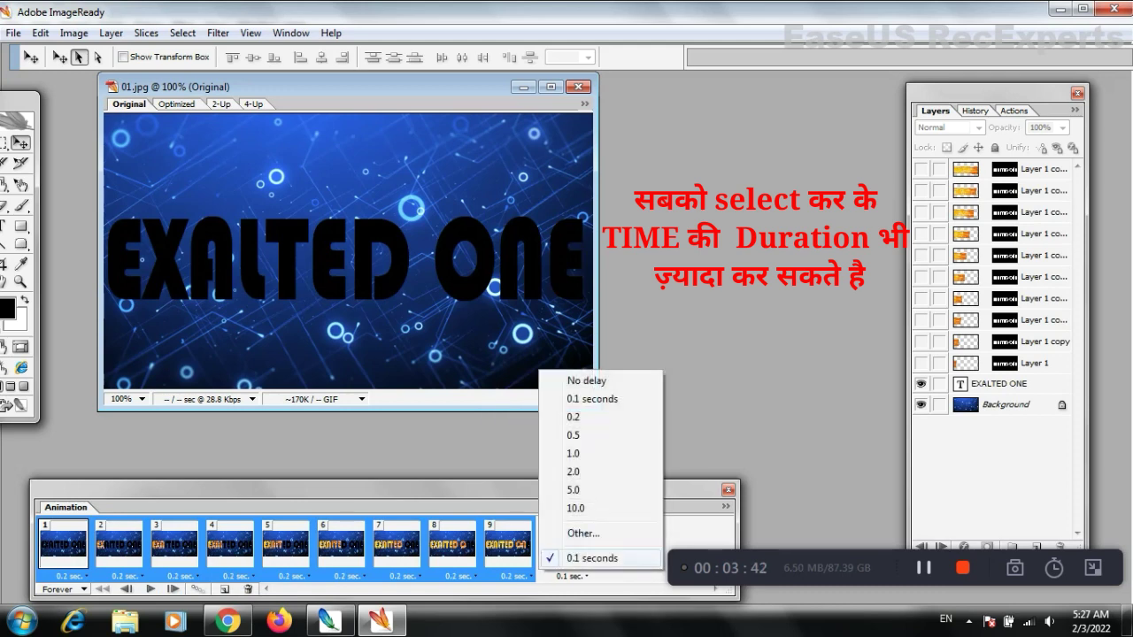
left_click(573, 434)
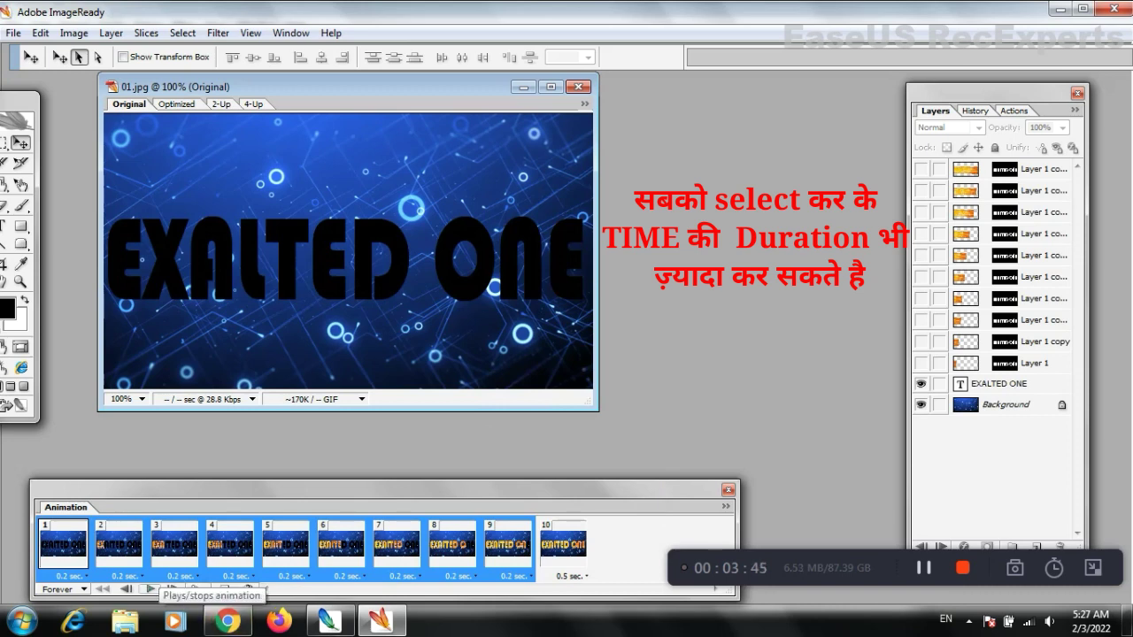
left_click(149, 588)
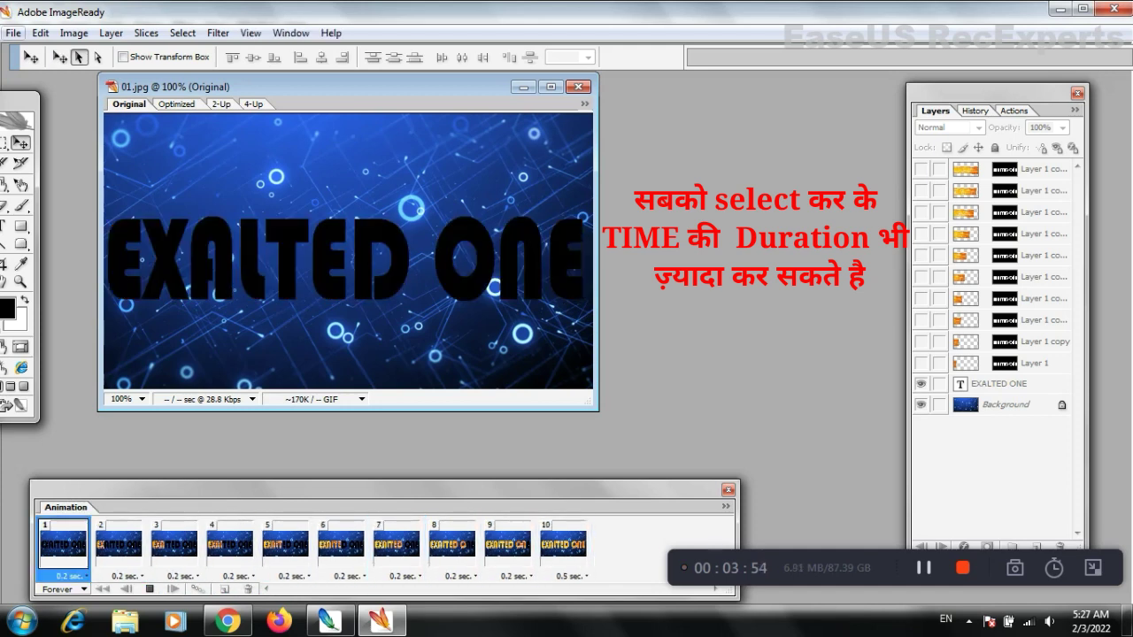
left_click(13, 33)
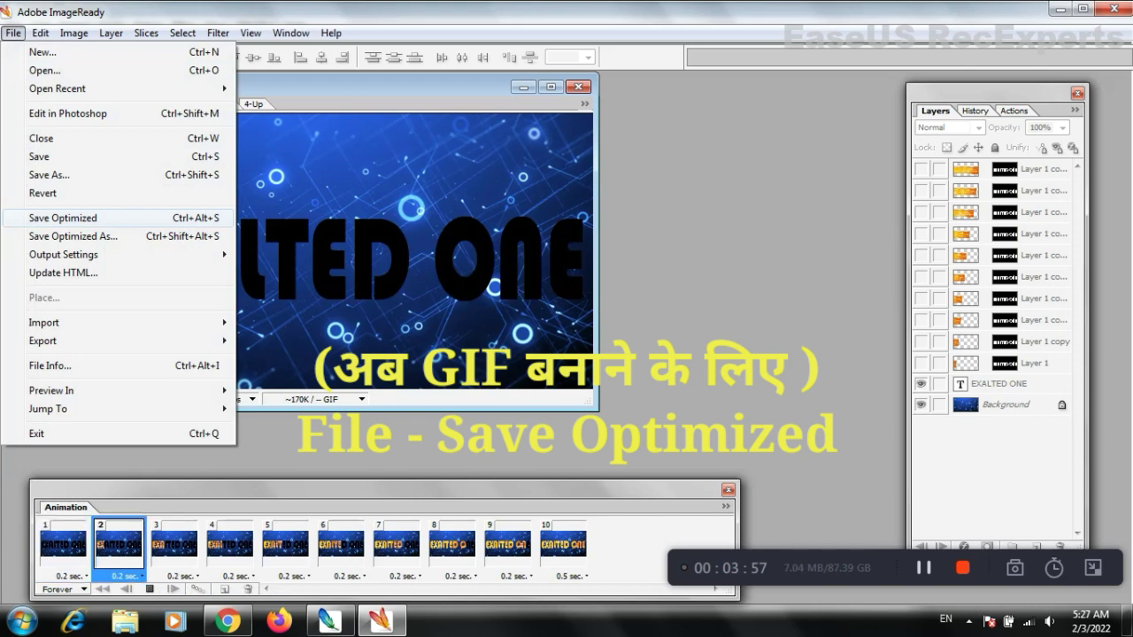
Step: Save the optimized animation as the GIF 'EXALTED ONE' on the desktop
left_click(62, 218)
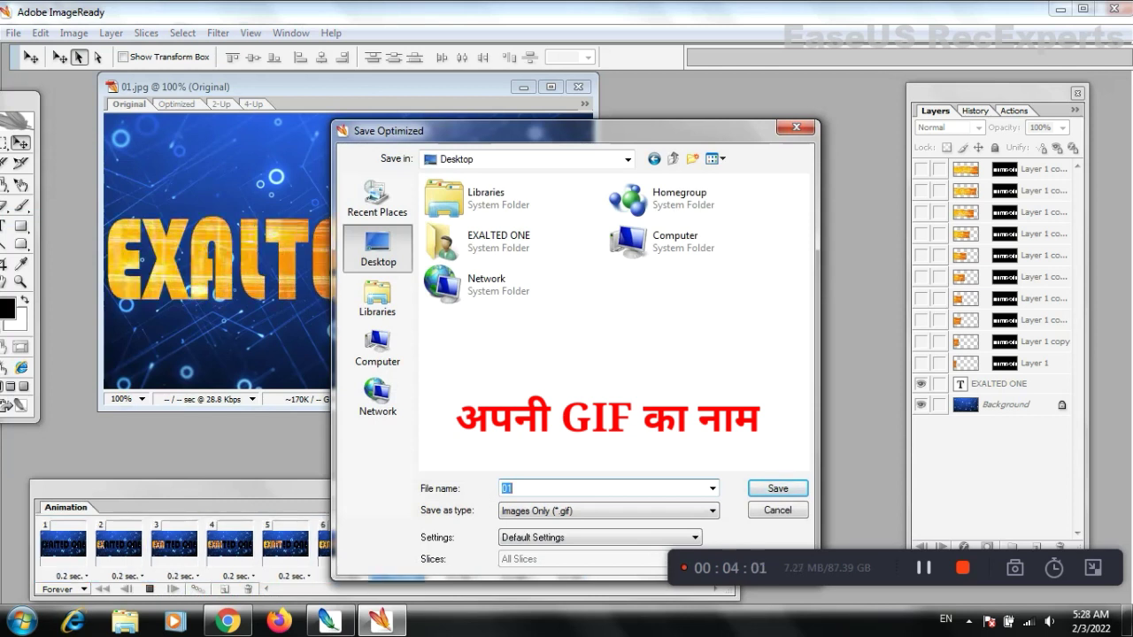
type("EX")
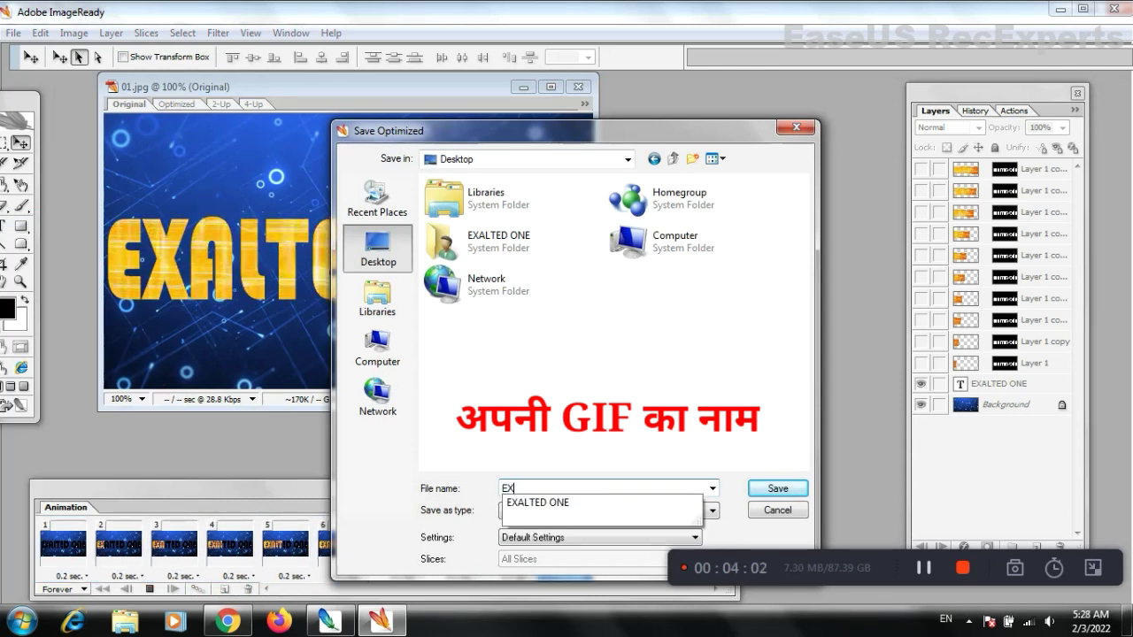
type("ALTED ")
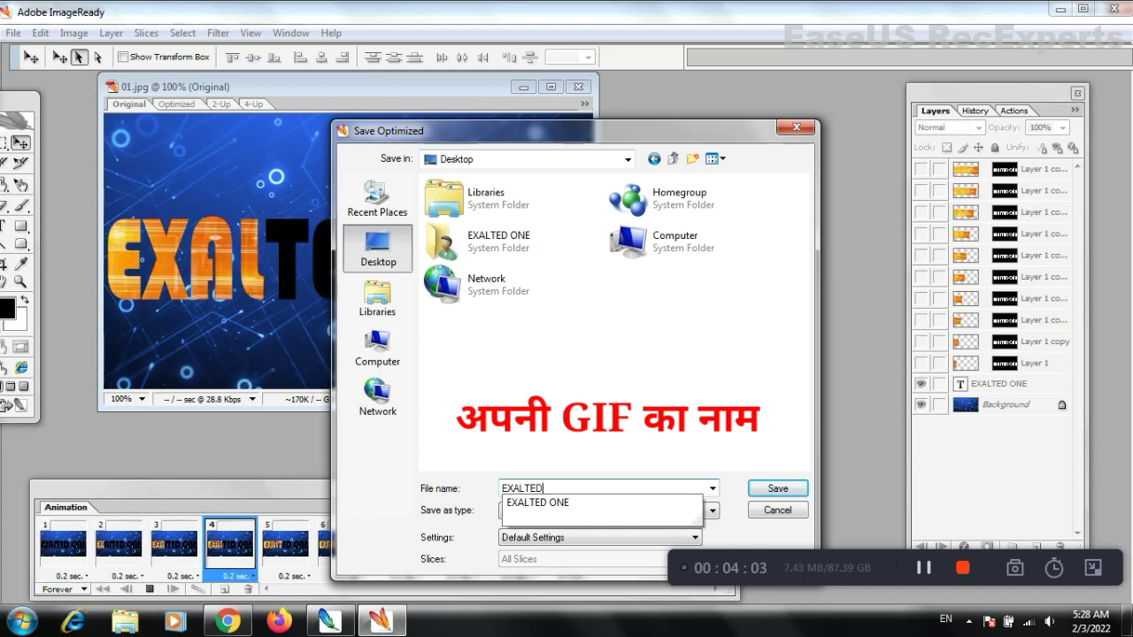
type("ONE")
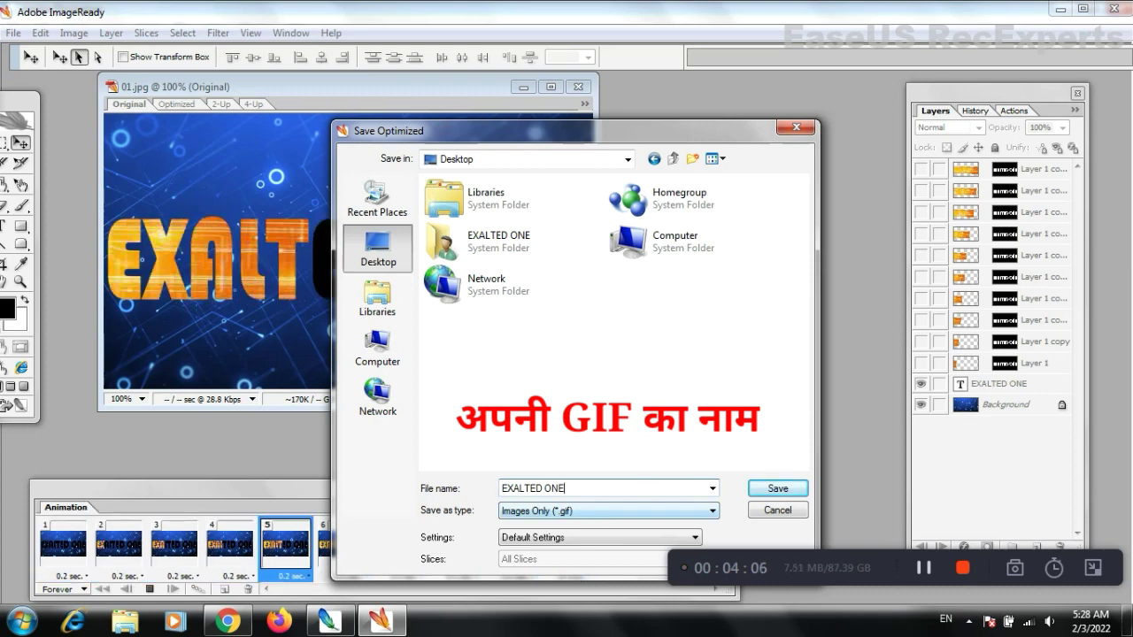
key("Return")
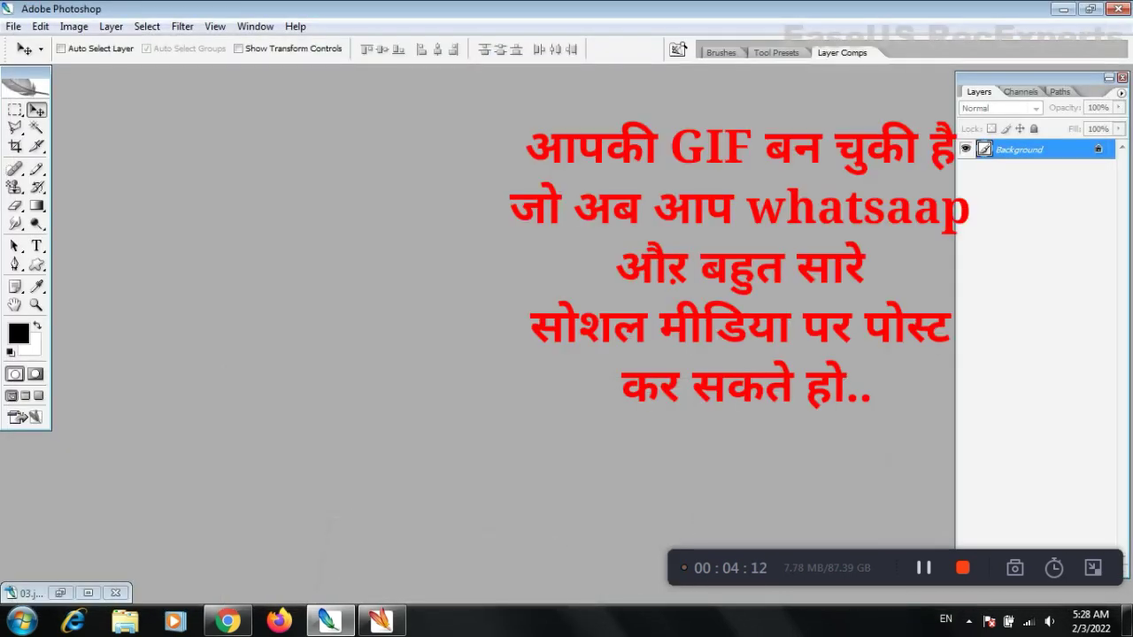
Step: Refresh the desktop and open EXALTED-ONE.gif in Internet Explorer
left_click(1062, 9)
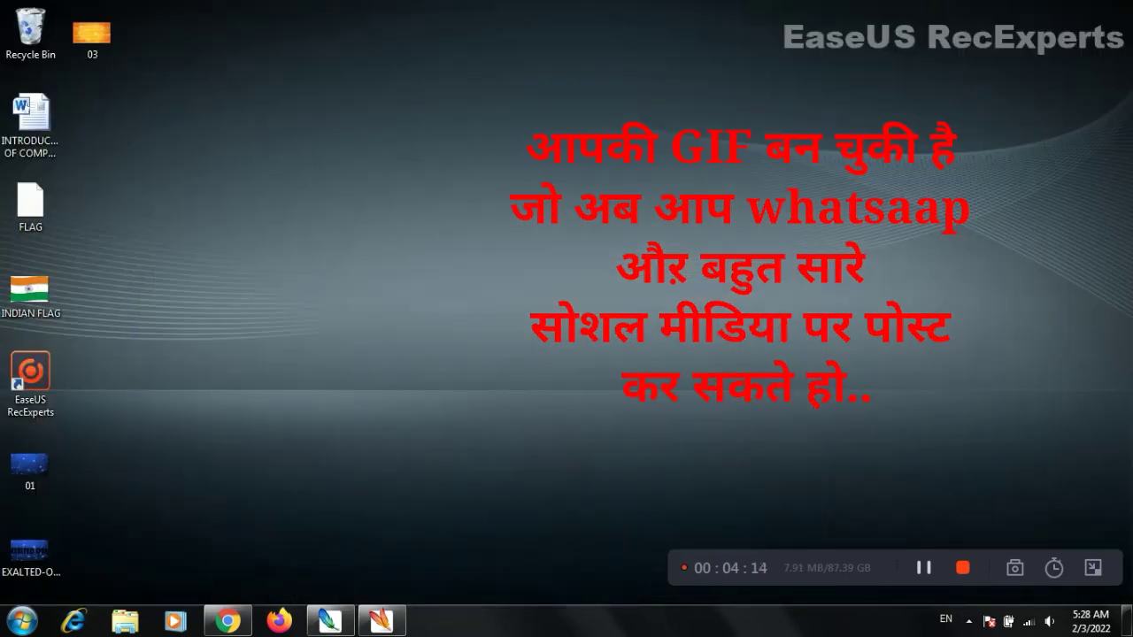
right_click(352, 126)
left_click(380, 195)
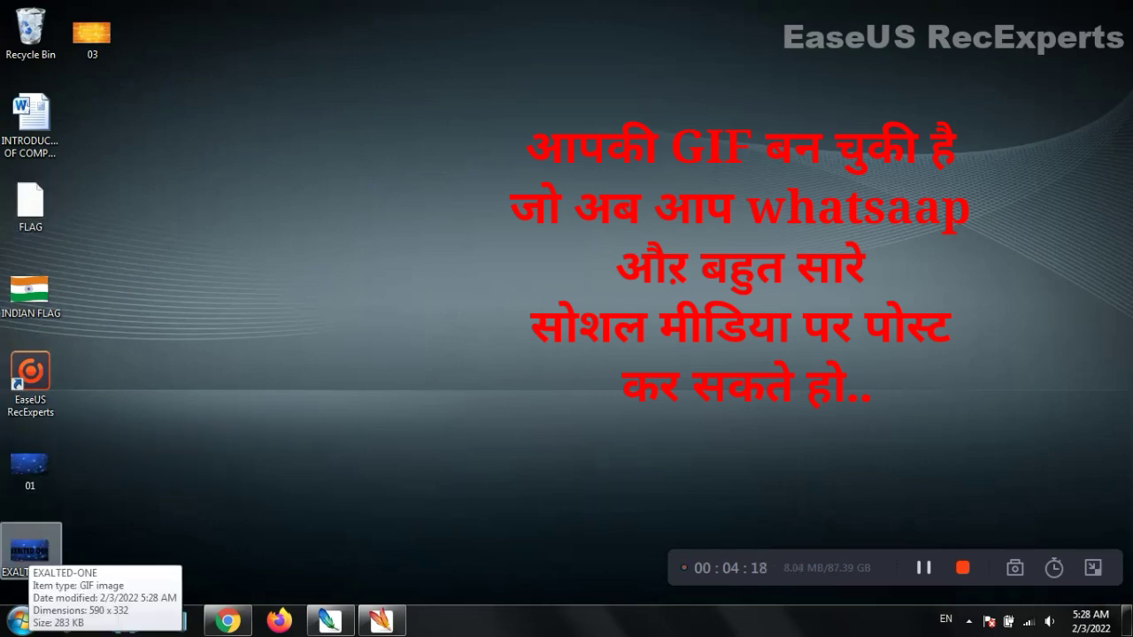
left_click(30, 550)
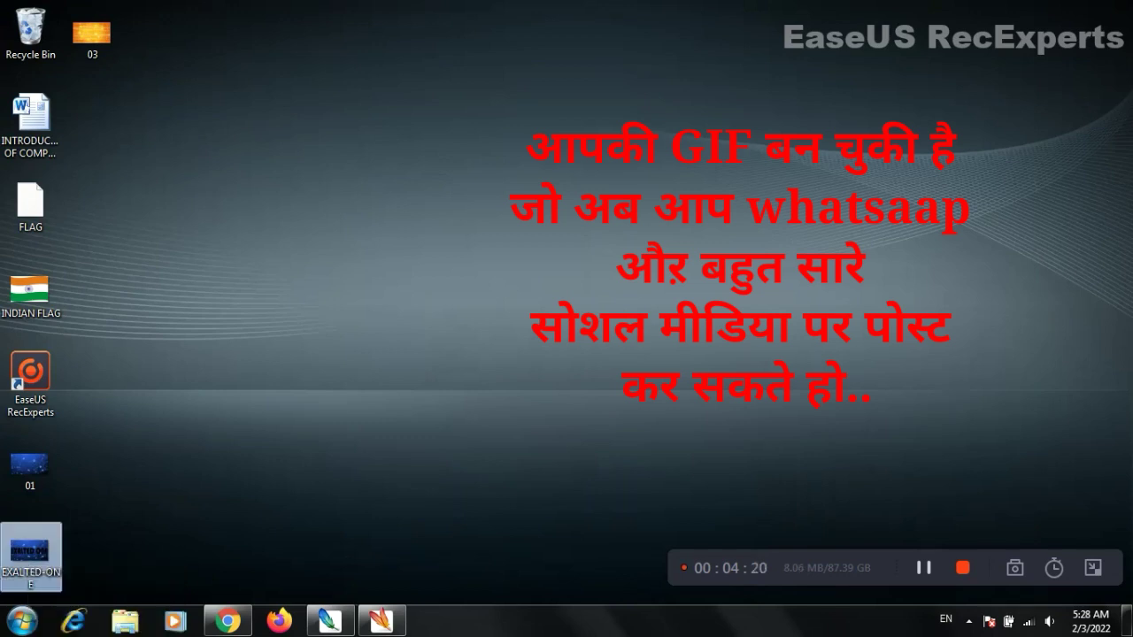
key("Return")
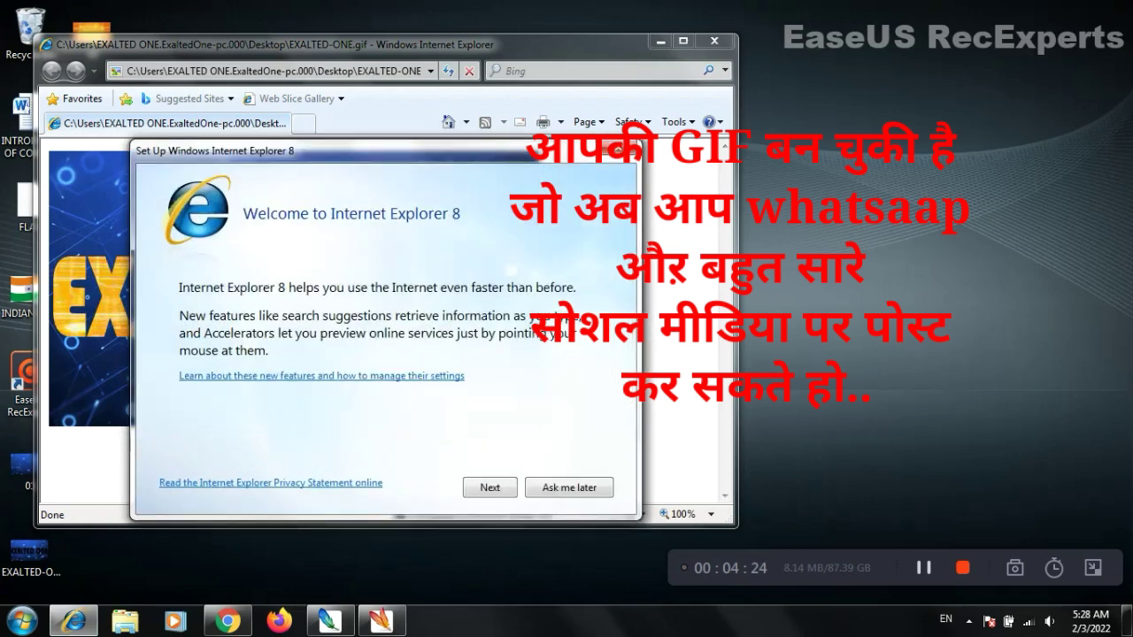
Step: Choose 'Ask me later' on the Internet Explorer 8 setup prompt to view the GIF
left_click(570, 487)
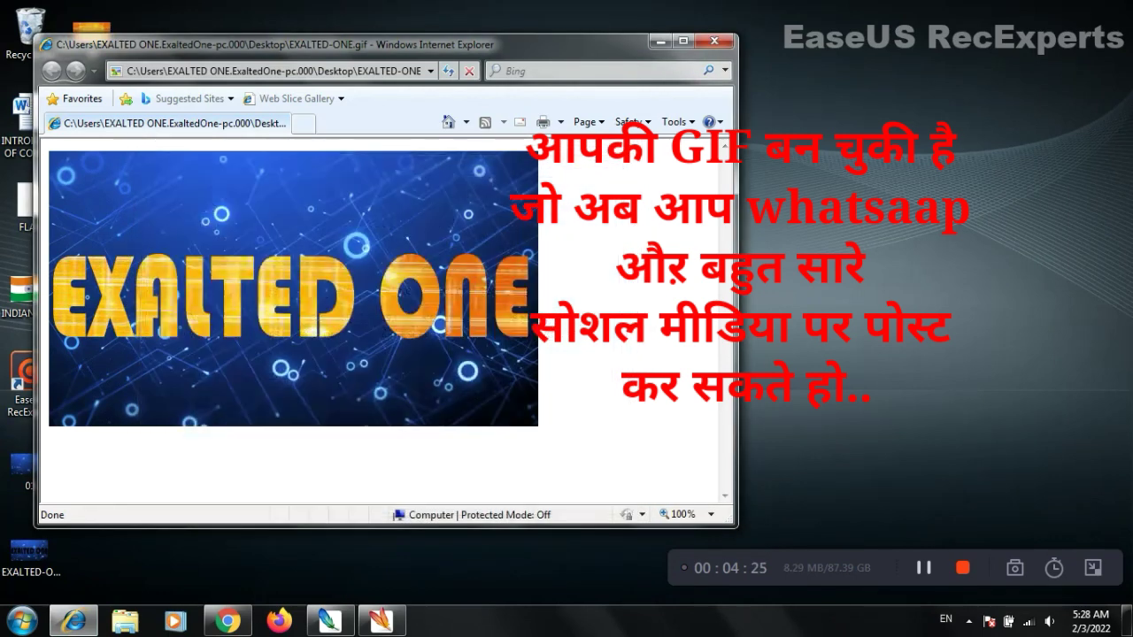